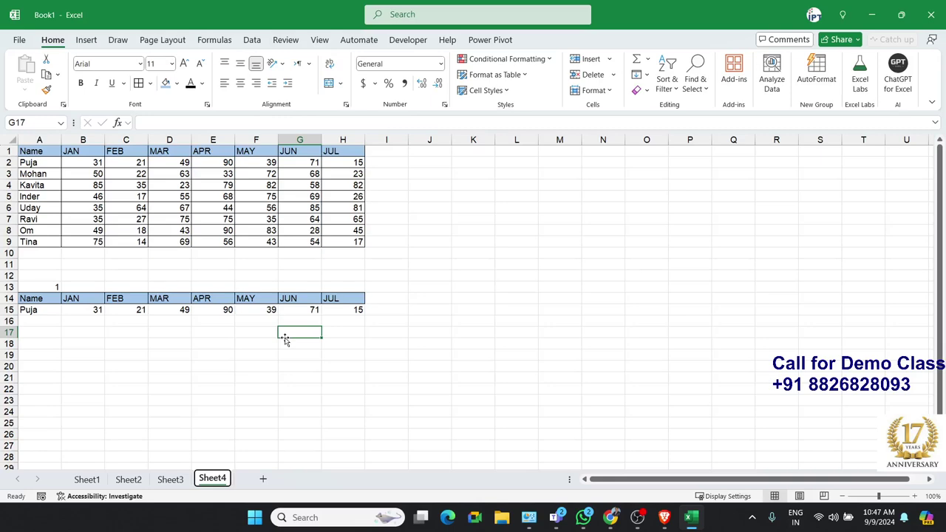
Step: Select the header and Puja rows A14:H15 as the chart data
{"action": "left_click", "coordinate": [62, 176]}
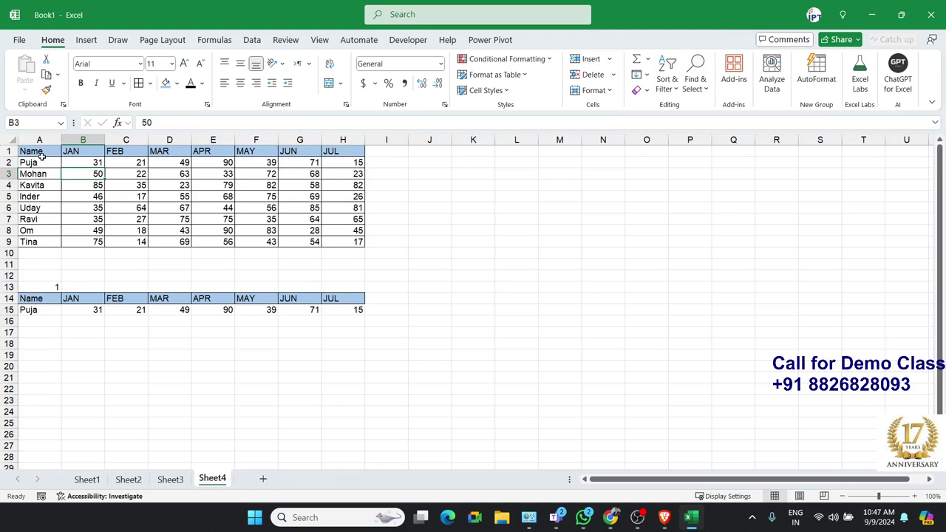
{"action": "left_click_drag", "start_coordinate": [42, 155], "coordinate": [340, 242]}
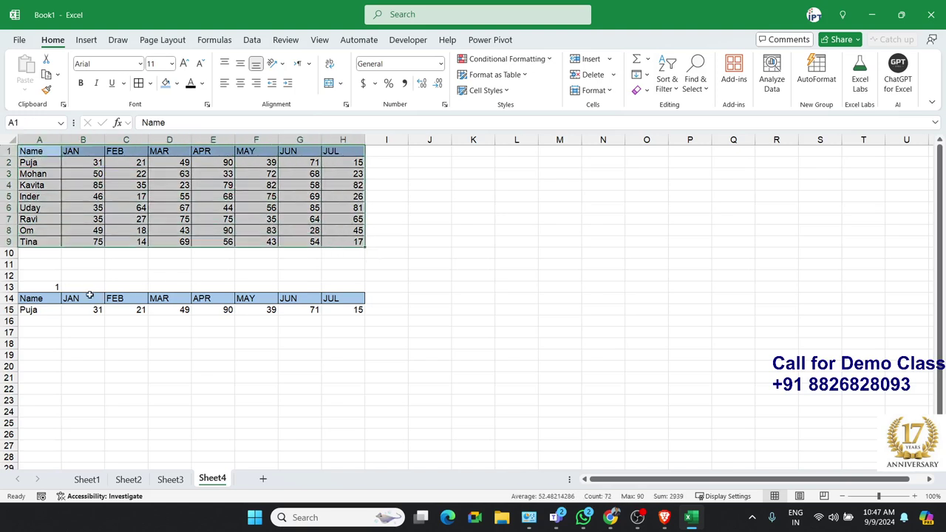
{"action": "left_click_drag", "start_coordinate": [33, 297], "coordinate": [375, 302]}
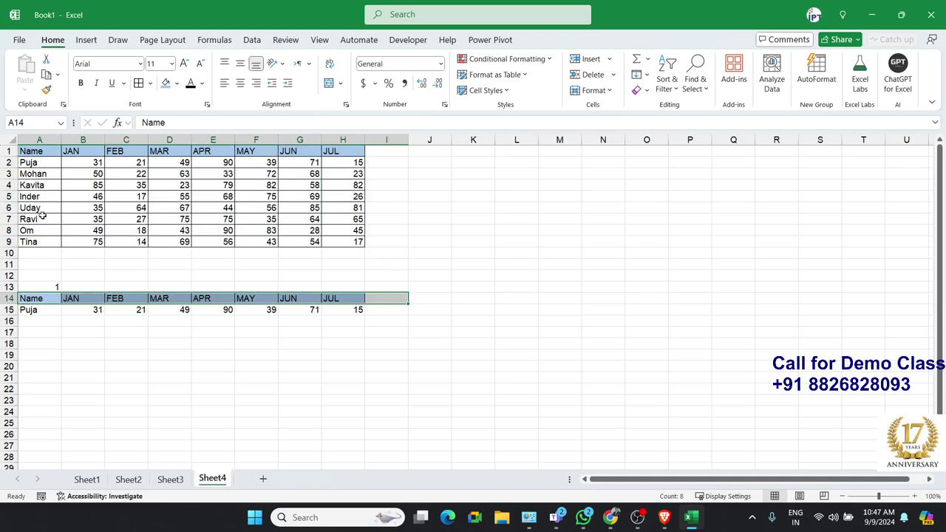
{"action": "left_click", "coordinate": [37, 174]}
{"action": "left_click_drag", "start_coordinate": [37, 174], "coordinate": [37, 185]}
{"action": "left_click", "coordinate": [37, 185]}
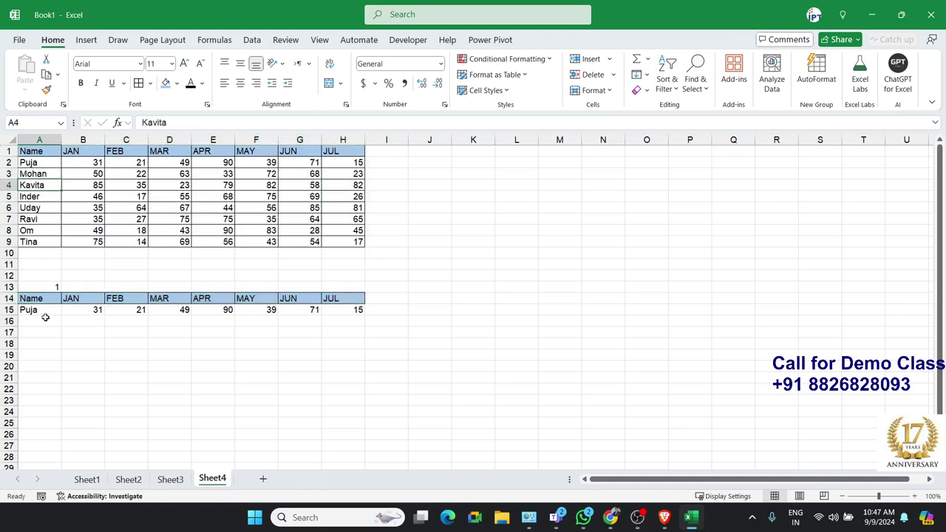
{"action": "left_click", "coordinate": [51, 332]}
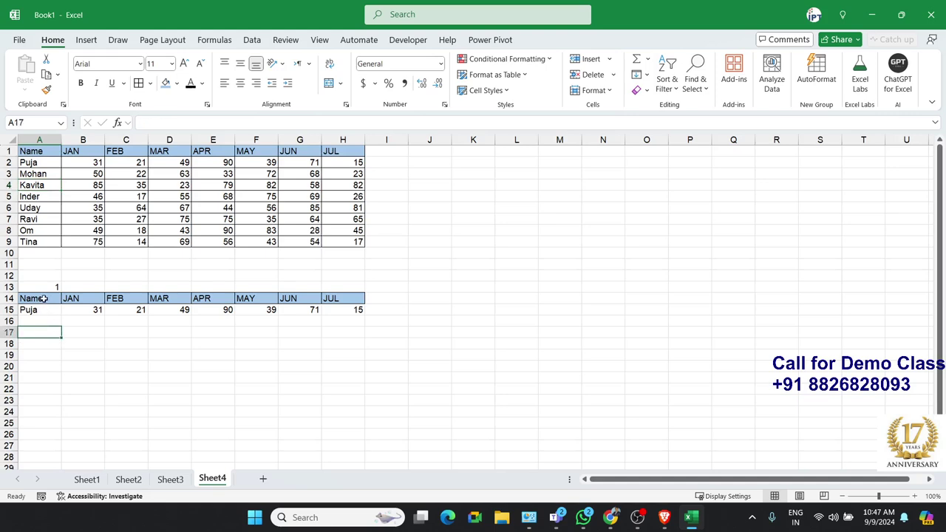
{"action": "left_click_drag", "start_coordinate": [43, 297], "coordinate": [326, 305]}
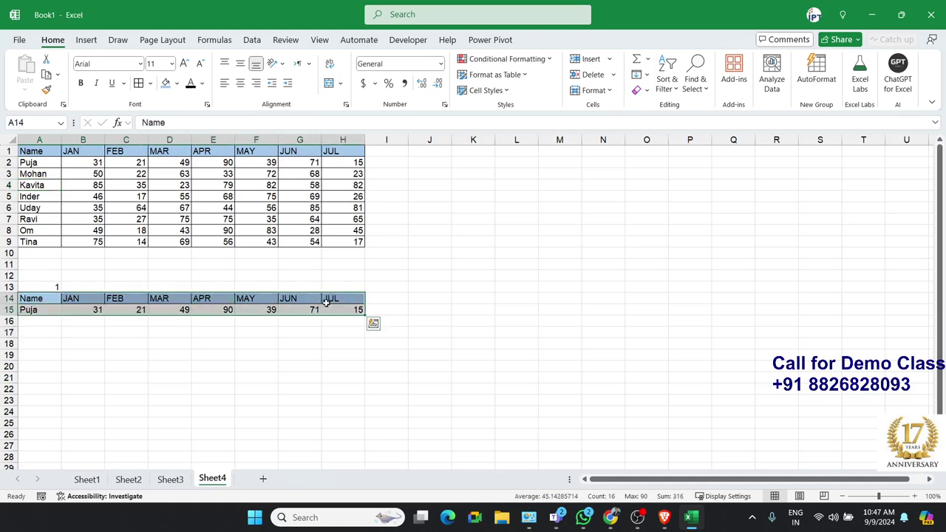
Step: Insert a clustered column chart of Puja's A14:H15 values and move it beside the tables
{"action": "left_click", "coordinate": [85, 40]}
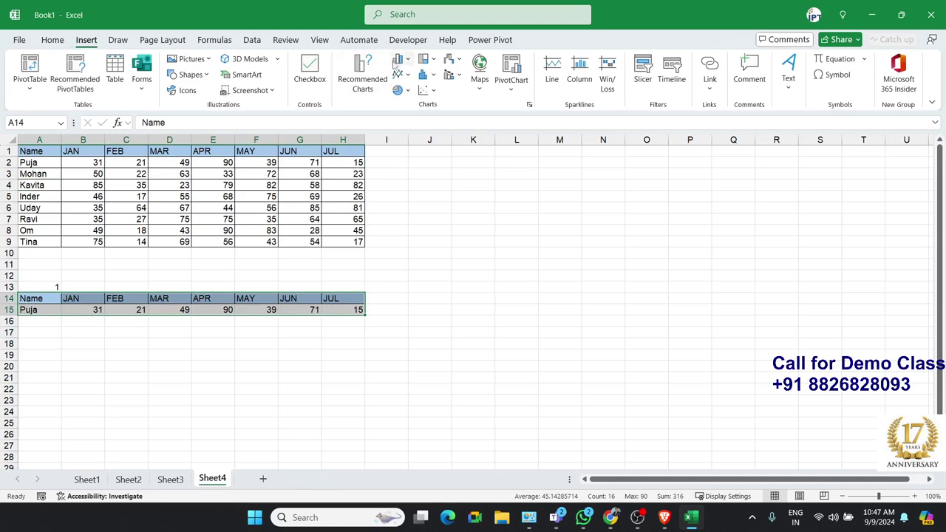
{"action": "left_click", "coordinate": [403, 60]}
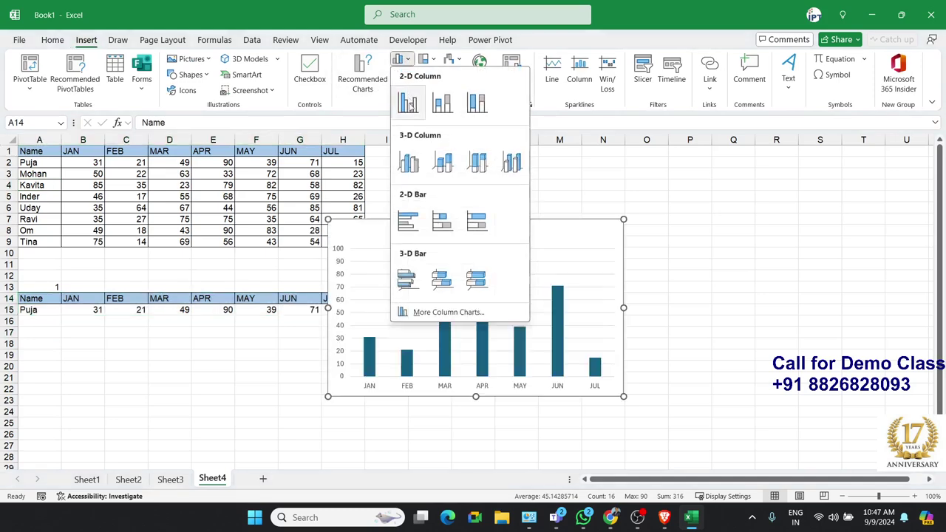
{"action": "left_click", "coordinate": [410, 106]}
{"action": "left_click_drag", "start_coordinate": [380, 239], "coordinate": [440, 200]}
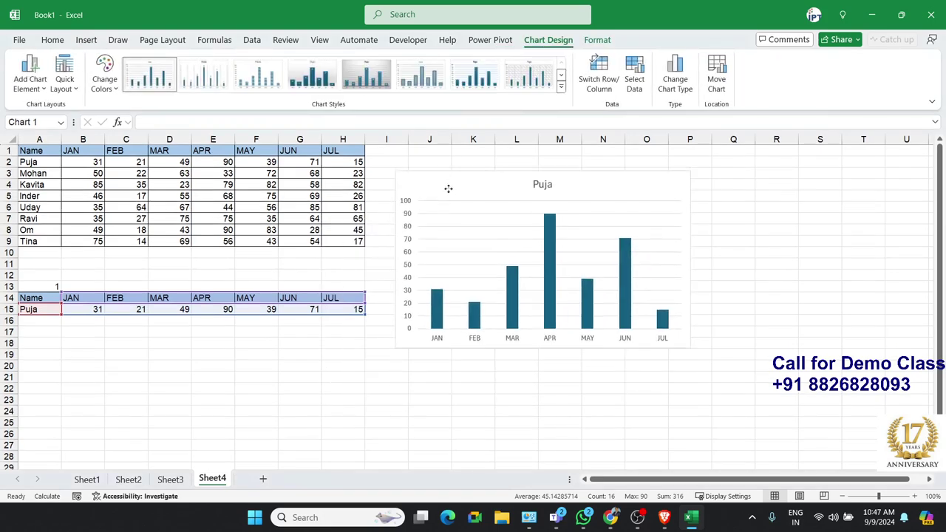
Step: Apply a dark chart style with outlined columns and enlarge the chart to the right
{"action": "left_click", "coordinate": [561, 87]}
{"action": "left_click", "coordinate": [367, 110]}
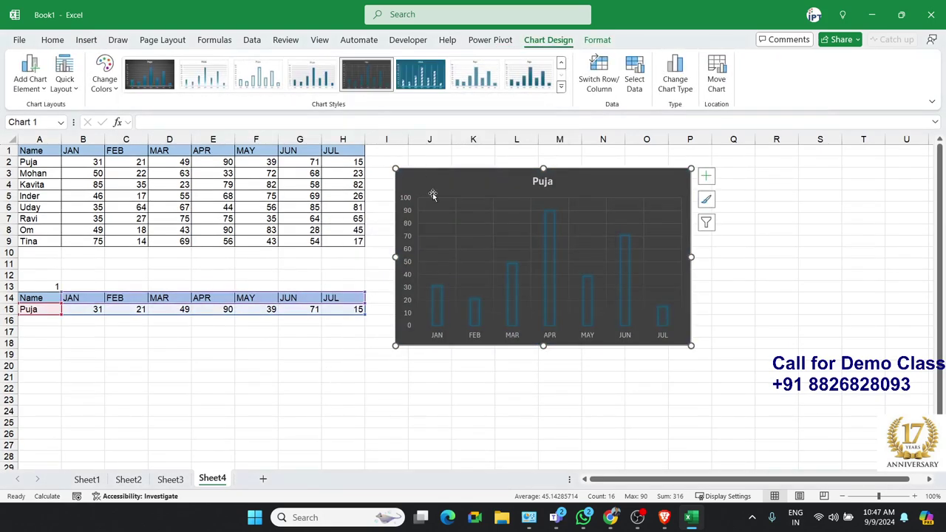
{"action": "left_click_drag", "start_coordinate": [432, 195], "coordinate": [416, 179]}
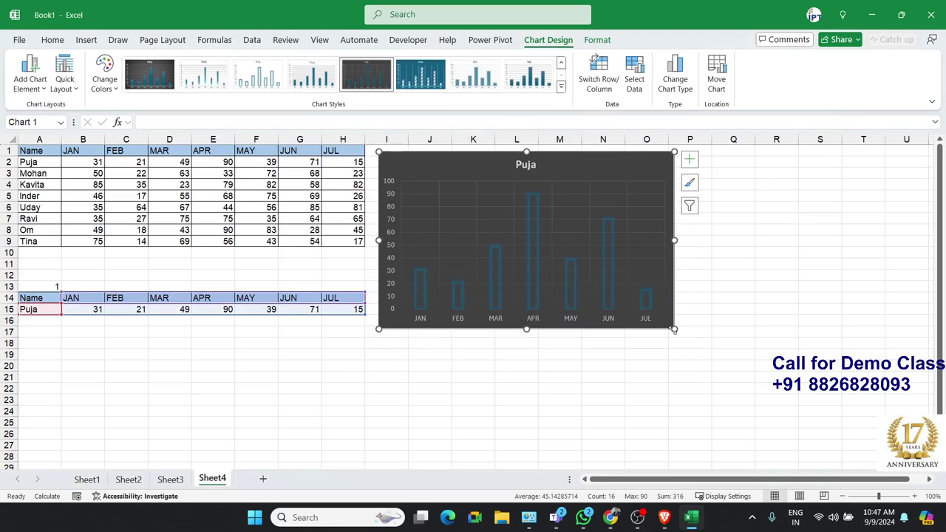
{"action": "left_click_drag", "start_coordinate": [673, 330], "coordinate": [823, 364]}
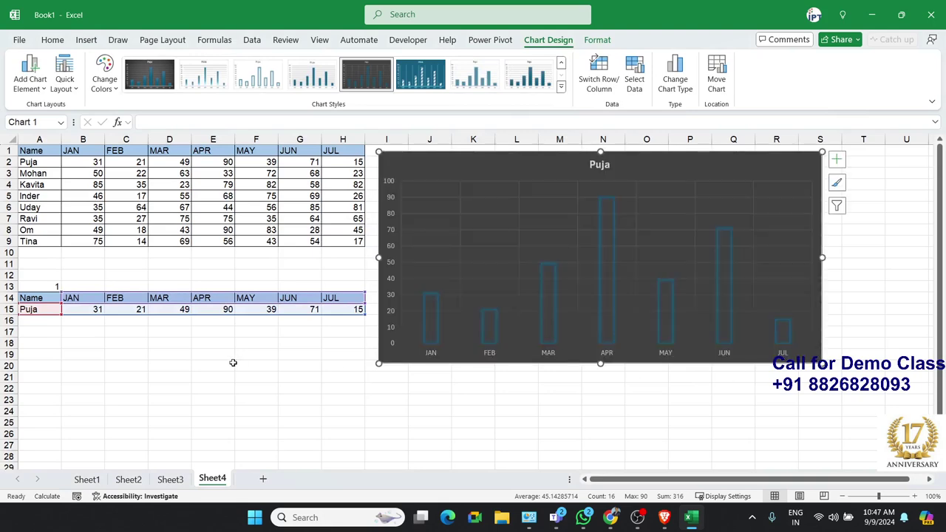
{"action": "left_click", "coordinate": [212, 367]}
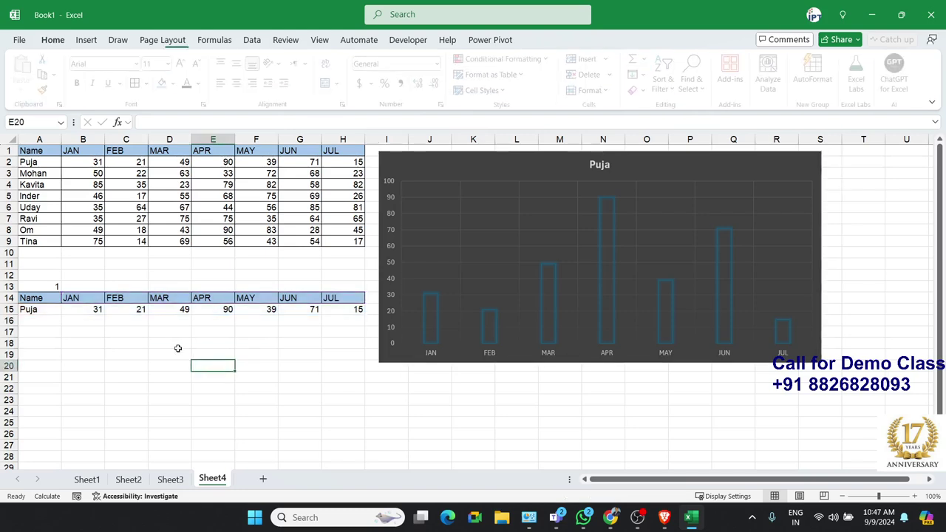
Step: Enter 2, 3 and 4 in A13 to chart Mohan, Kavita and Inder in turn
{"action": "left_click", "coordinate": [48, 287]}
{"action": "type", "text": "2"}
{"action": "key", "text": "Return"}
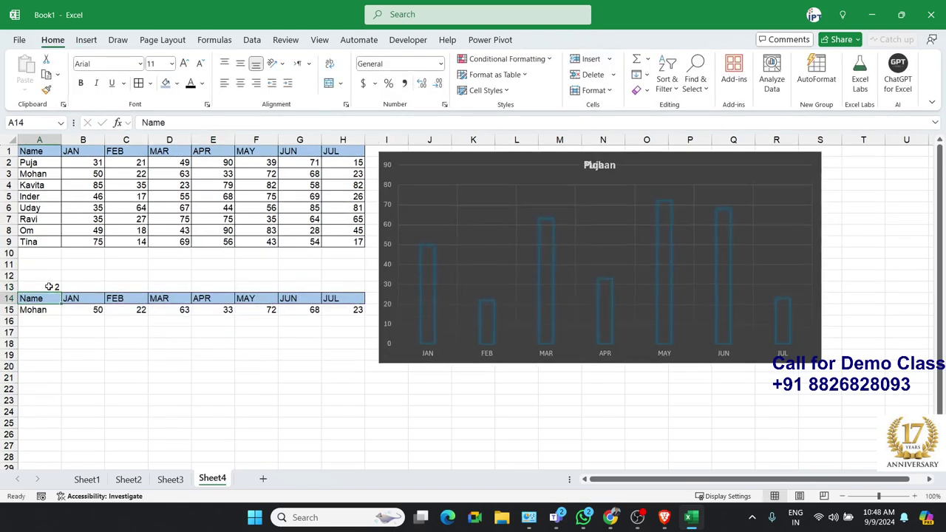
{"action": "left_click", "coordinate": [49, 286]}
{"action": "type", "text": "3"}
{"action": "key", "text": "Return"}
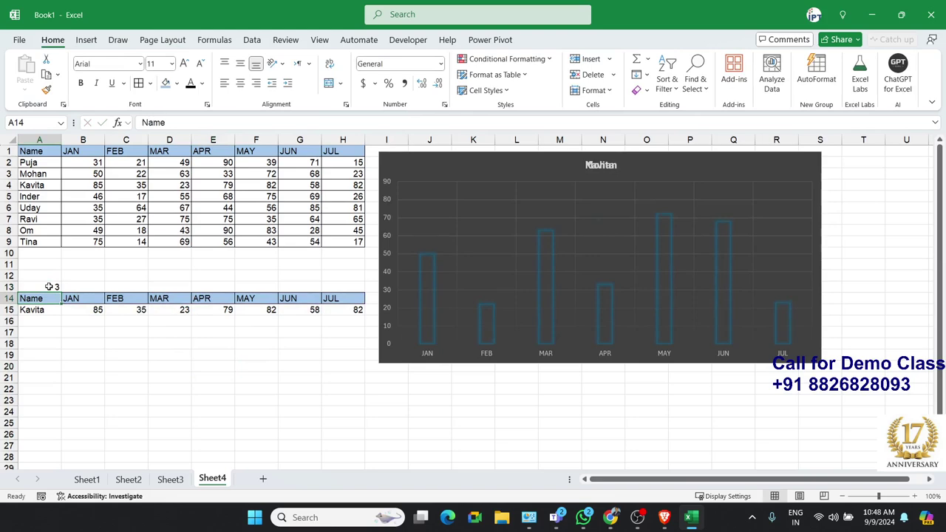
{"action": "left_click", "coordinate": [49, 287]}
{"action": "type", "text": "4"}
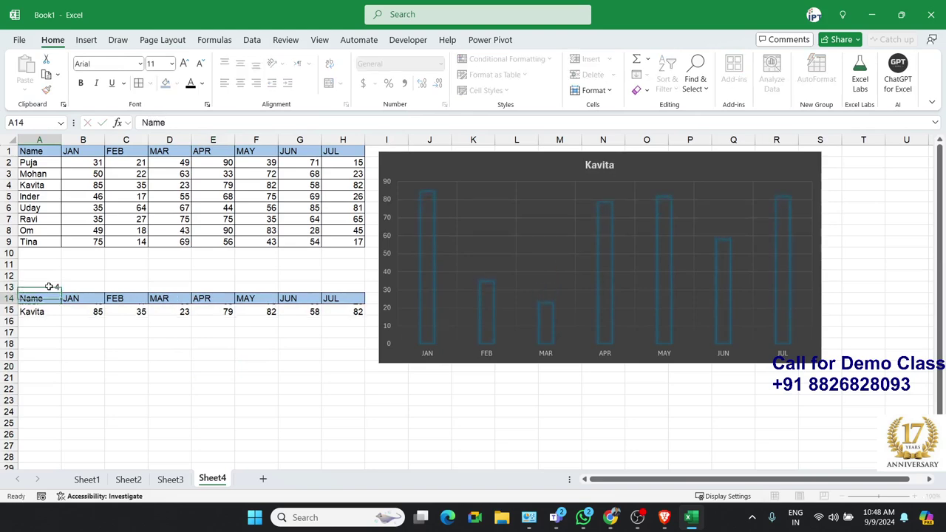
{"action": "key", "text": "Return"}
Step: Set A13 back to 1 so the chart shows Puja again
{"action": "left_click", "coordinate": [49, 287]}
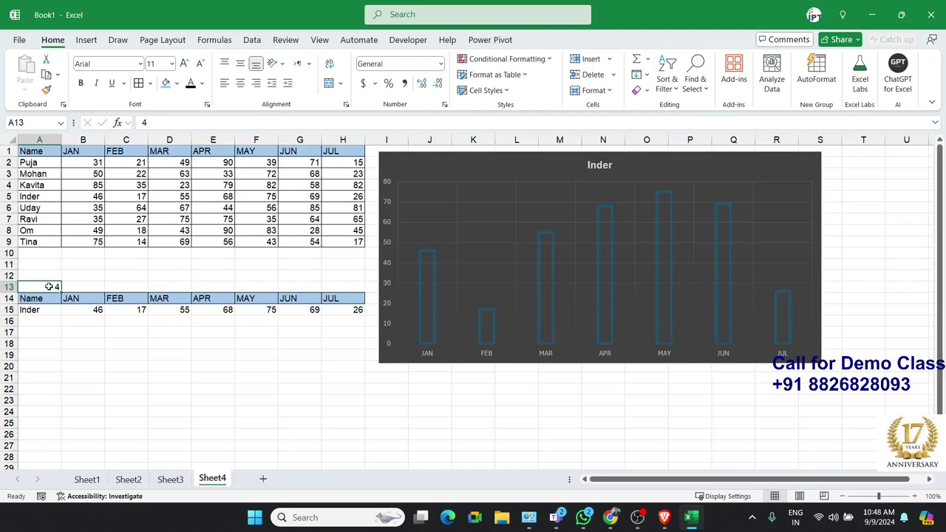
{"action": "type", "text": "1"}
{"action": "key", "text": "Return"}
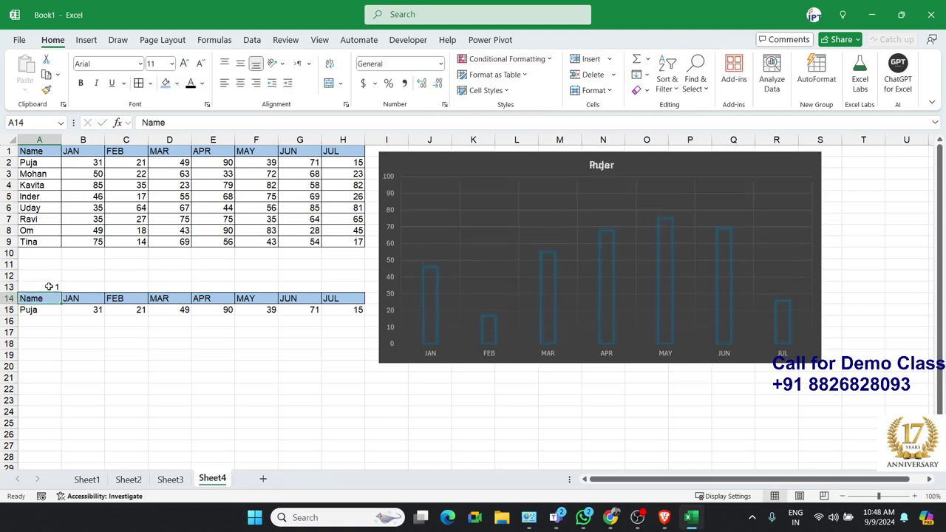
{"action": "left_click", "coordinate": [49, 286]}
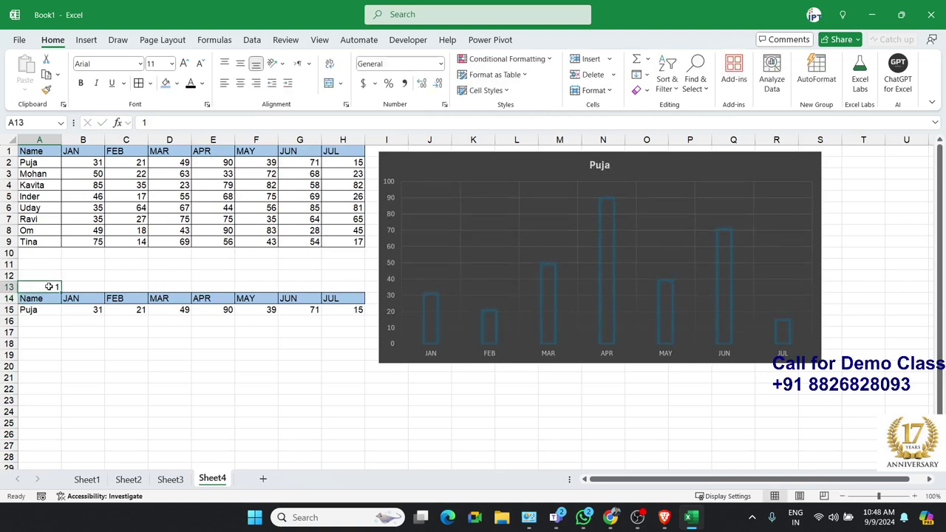
Step: Draw a Combo Box form control at the chart's top-left corner
{"action": "left_click", "coordinate": [408, 40]}
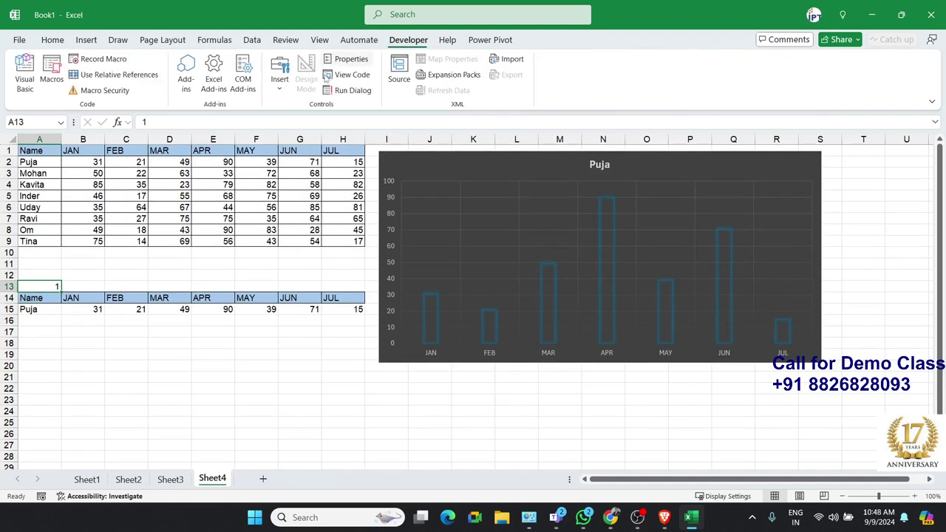
{"action": "left_click", "coordinate": [281, 87]}
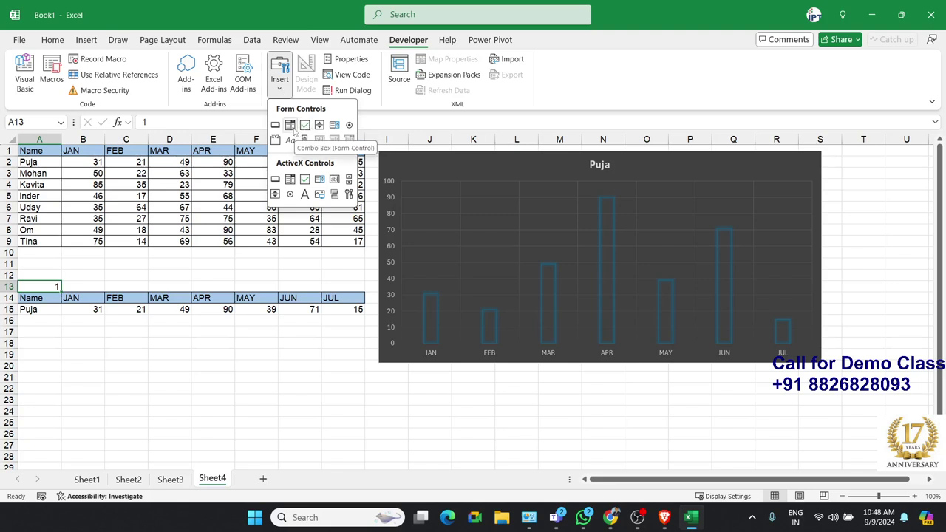
{"action": "left_click", "coordinate": [293, 127]}
{"action": "left_click_drag", "start_coordinate": [408, 158], "coordinate": [520, 176]}
Step: Set the drop-down's input range to A2:A9 and its cell link to A13
{"action": "right_click", "coordinate": [489, 167]}
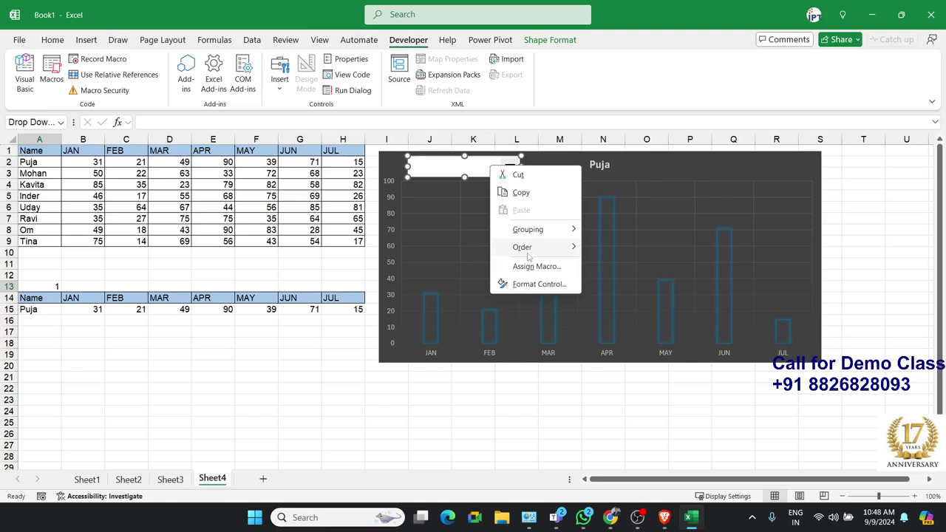
{"action": "left_click", "coordinate": [535, 285]}
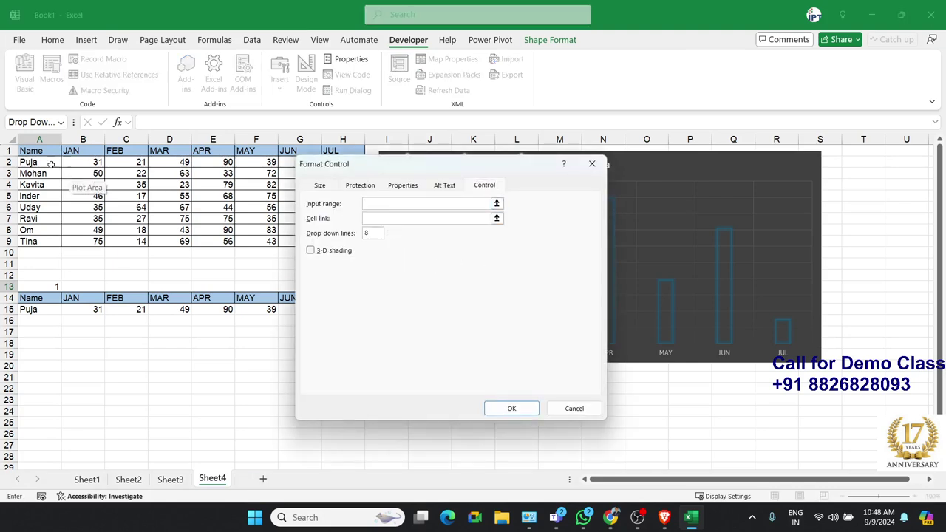
{"action": "left_click_drag", "start_coordinate": [54, 164], "coordinate": [53, 241]}
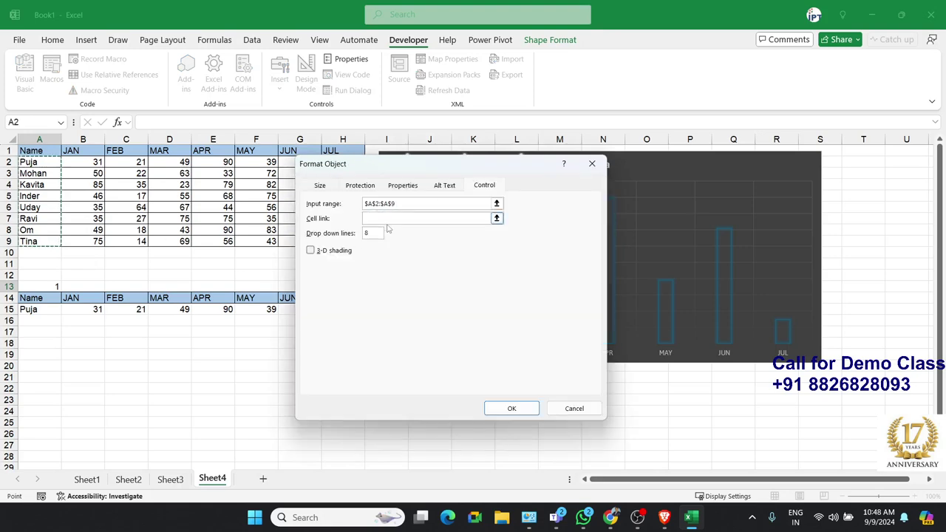
{"action": "left_click", "coordinate": [62, 287]}
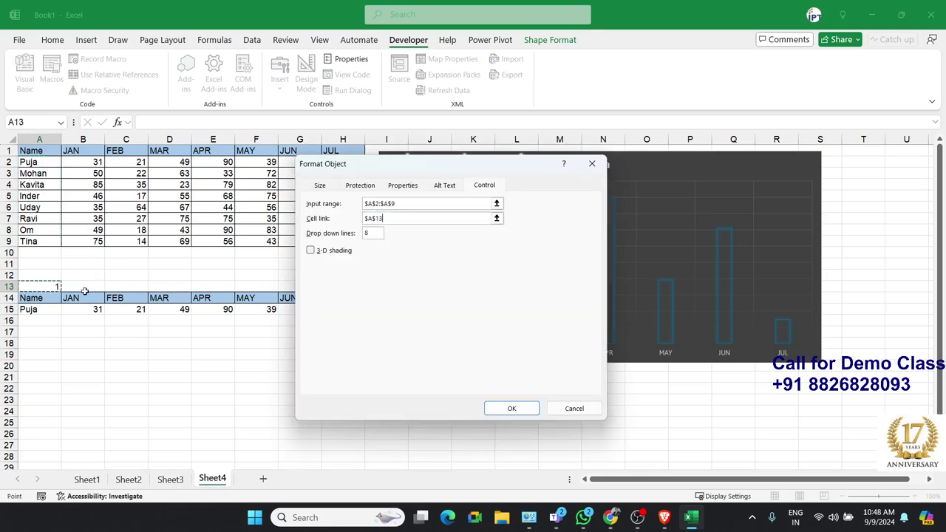
{"action": "left_click", "coordinate": [510, 409]}
Step: Pick Puja from the drop-down and recheck its Format Control settings without changes
{"action": "left_click", "coordinate": [307, 378]}
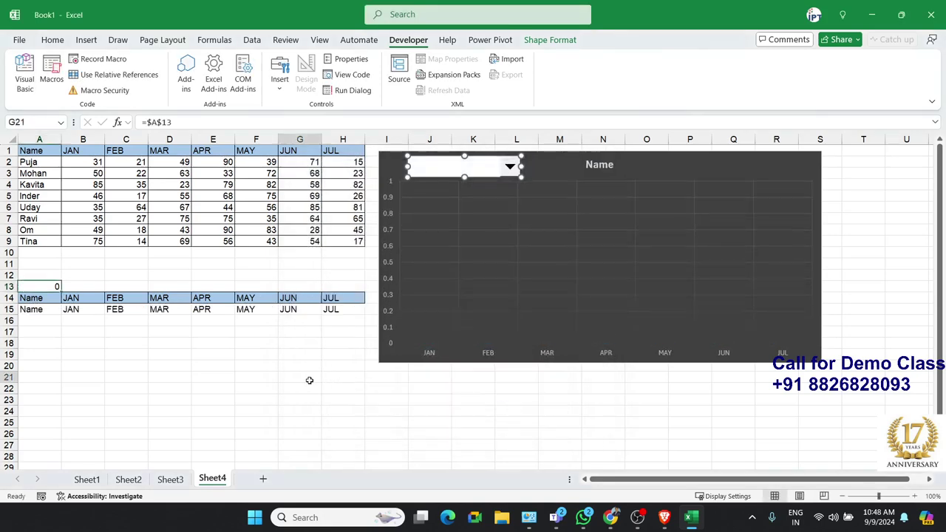
{"action": "left_click", "coordinate": [501, 171]}
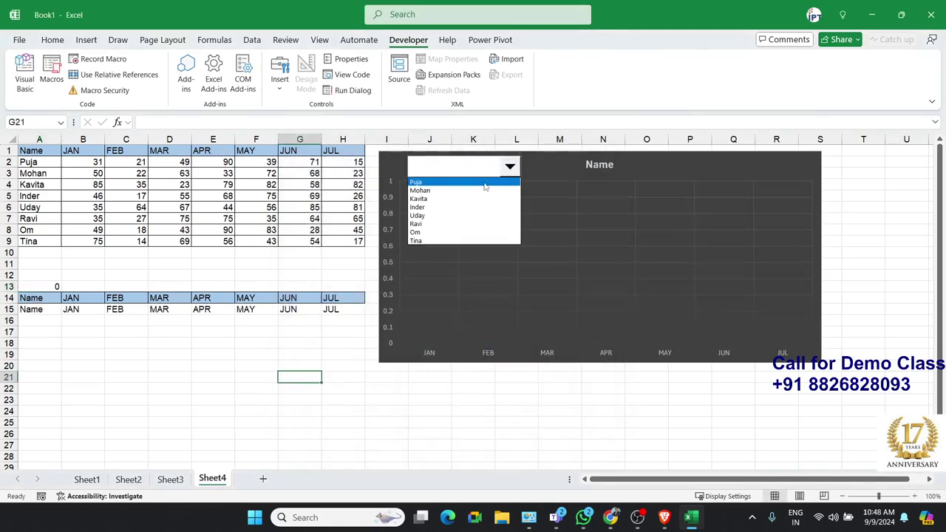
{"action": "left_click", "coordinate": [484, 183]}
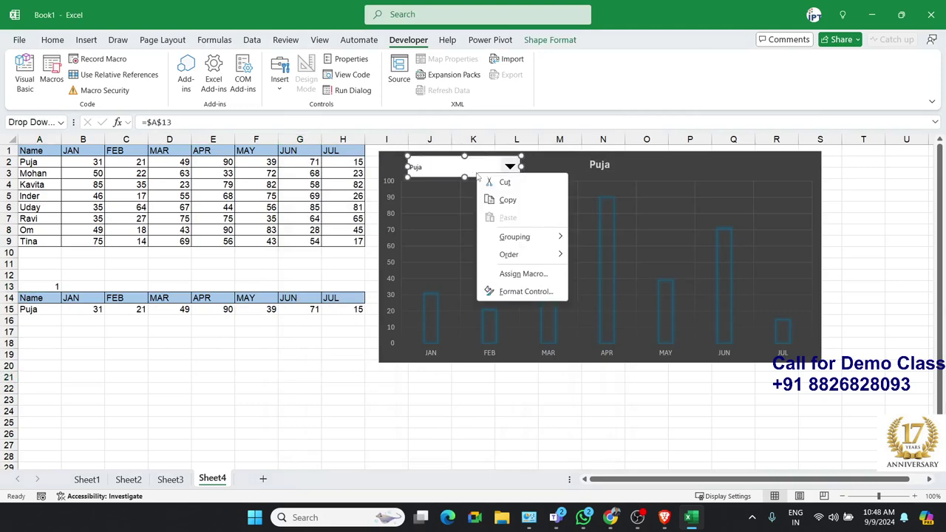
{"action": "right_click", "coordinate": [478, 174]}
{"action": "left_click", "coordinate": [516, 294]}
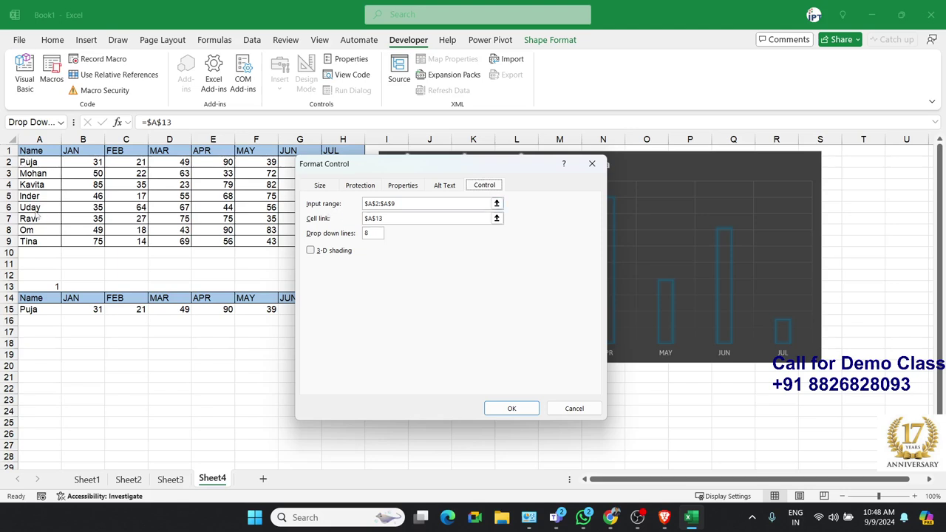
{"action": "left_click", "coordinate": [57, 290]}
{"action": "left_click", "coordinate": [509, 408]}
{"action": "left_click", "coordinate": [434, 434]}
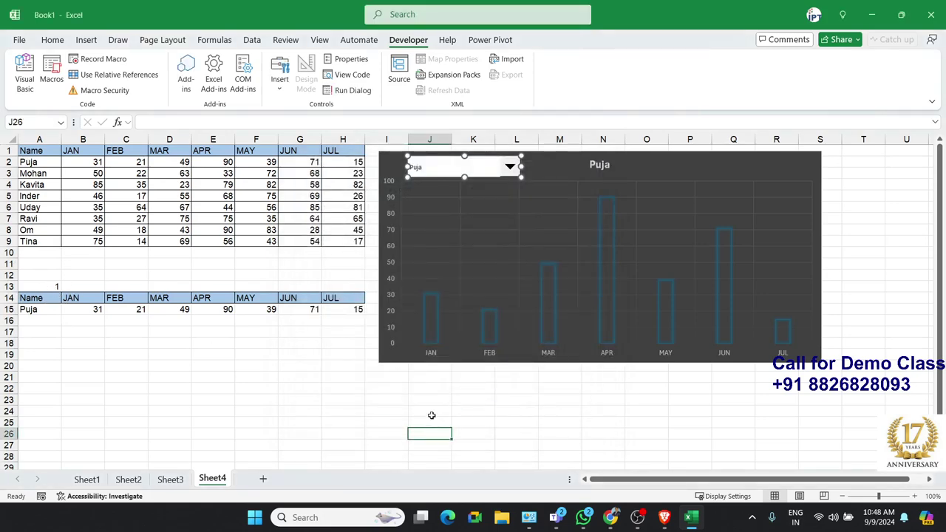
Step: Choose Mohan in the drop-down to chart his values, then try clicking names in column A
{"action": "left_click", "coordinate": [512, 173]}
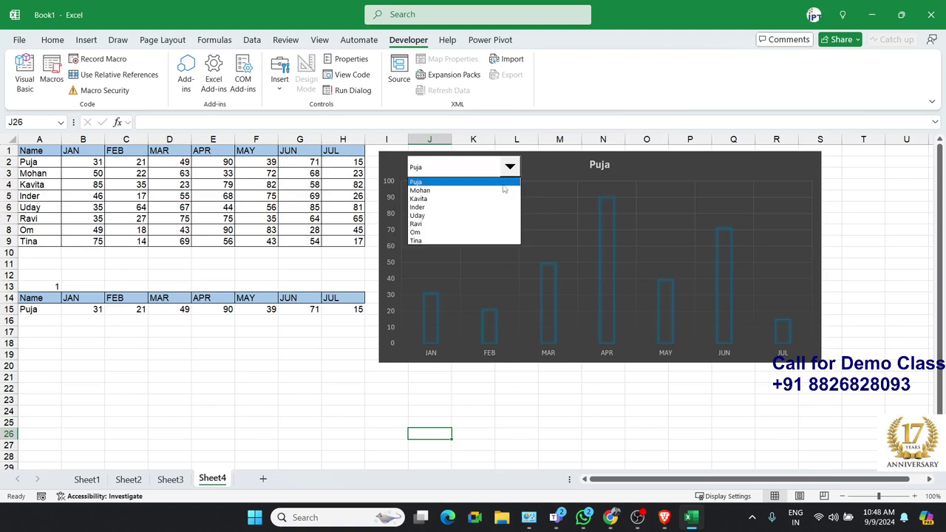
{"action": "left_click", "coordinate": [496, 191]}
{"action": "left_click", "coordinate": [229, 344]}
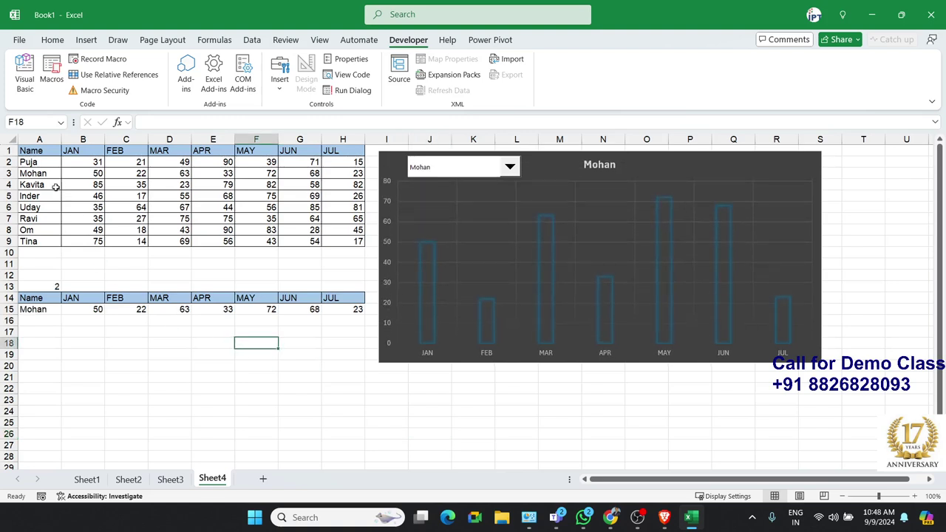
{"action": "left_click", "coordinate": [39, 171]}
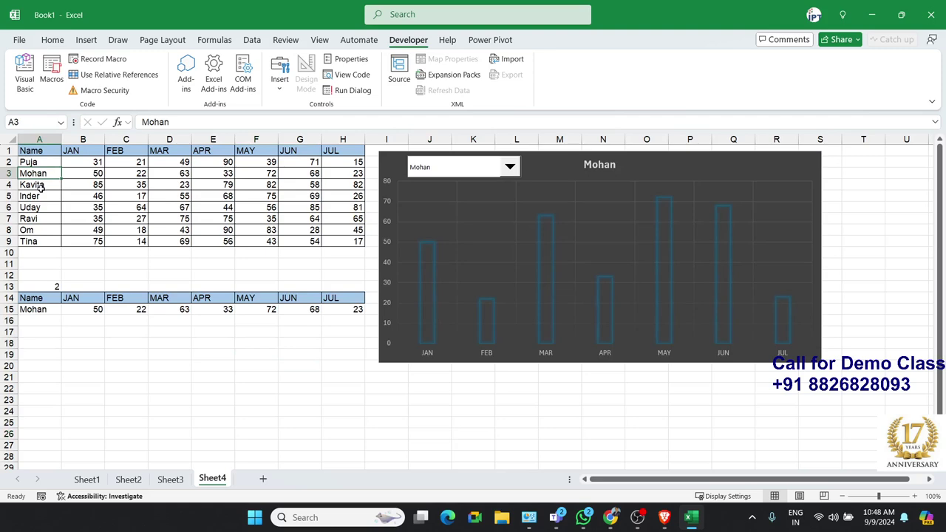
{"action": "left_click", "coordinate": [29, 193]}
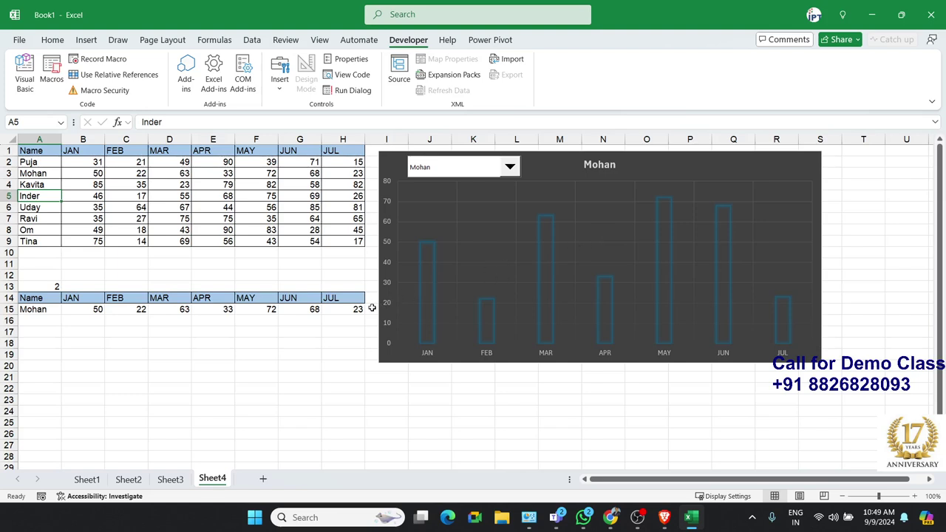
Step: Open Sheet4's code module and insert a Worksheet SelectionChange procedure
{"action": "right_click", "coordinate": [212, 480]}
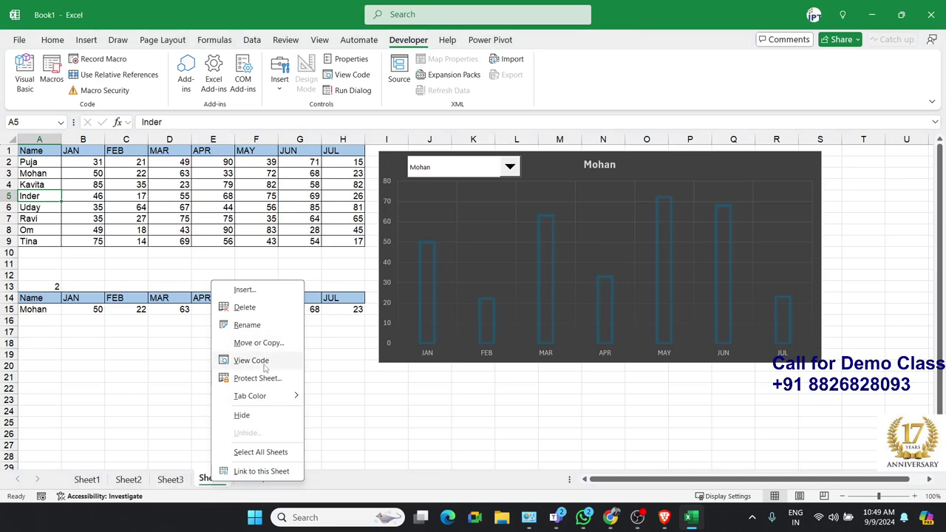
{"action": "left_click", "coordinate": [251, 360]}
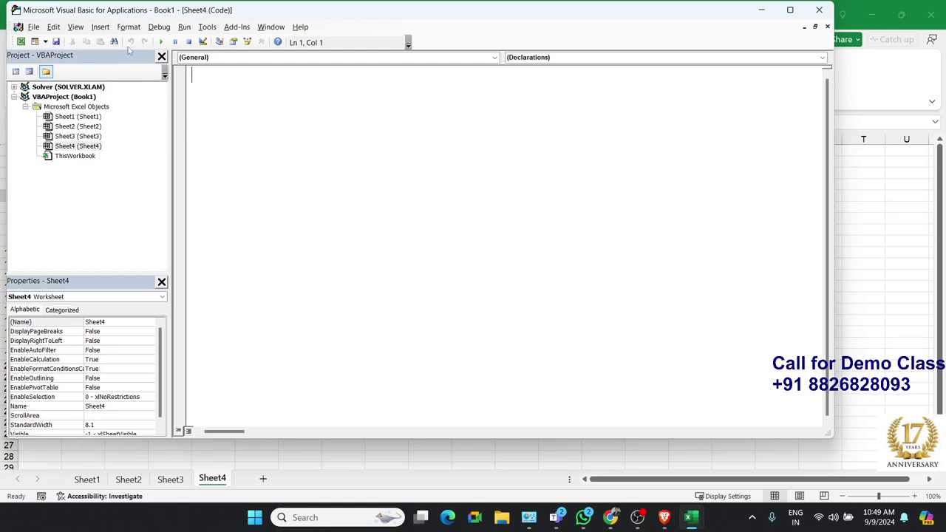
{"action": "left_click", "coordinate": [200, 58]}
{"action": "left_click", "coordinate": [203, 75]}
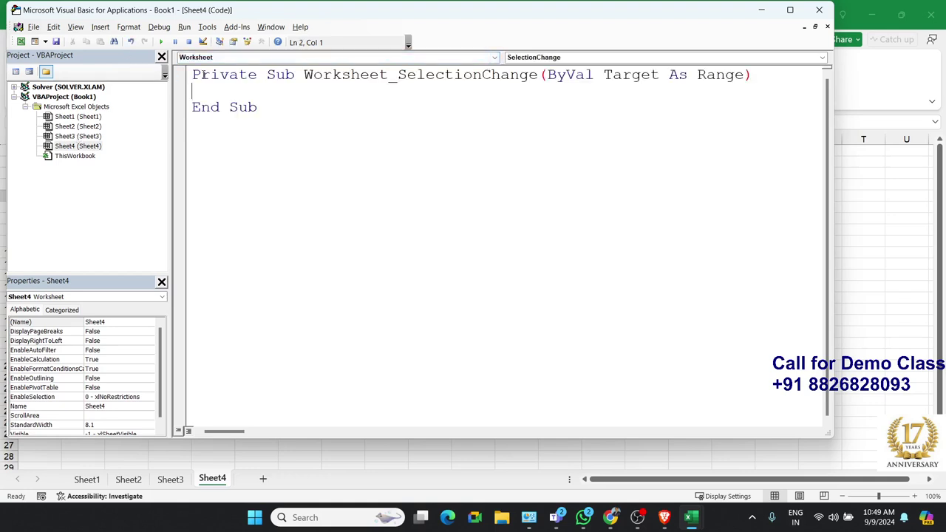
{"action": "key", "text": "Return"}
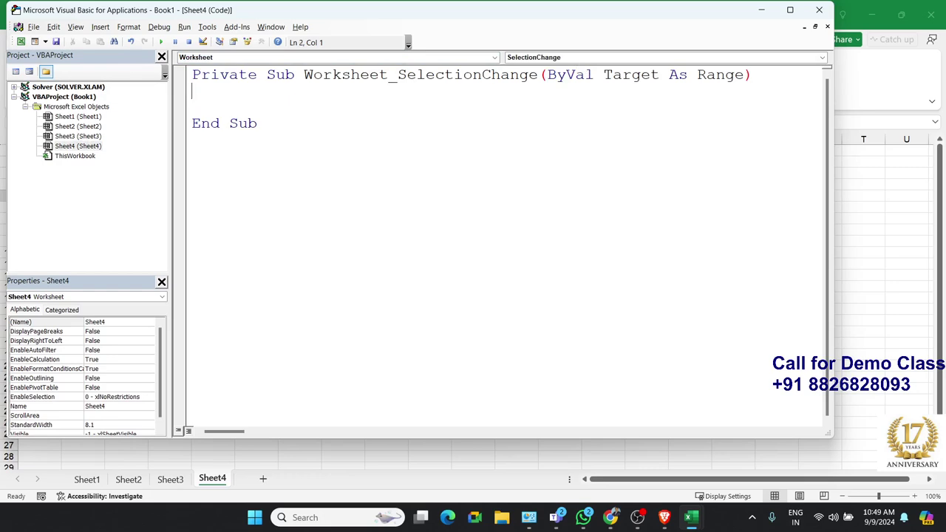
{"action": "key", "text": "Return"}
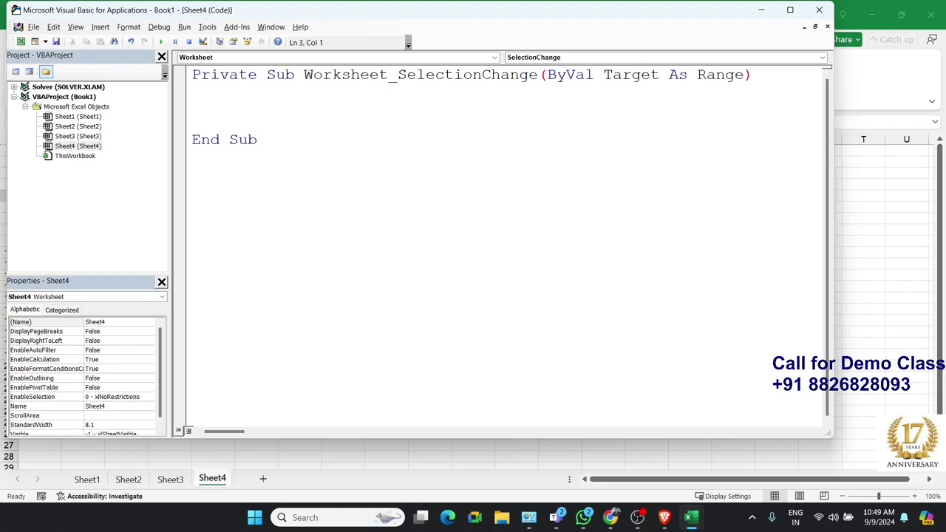
{"action": "key", "text": "alt+F11"}
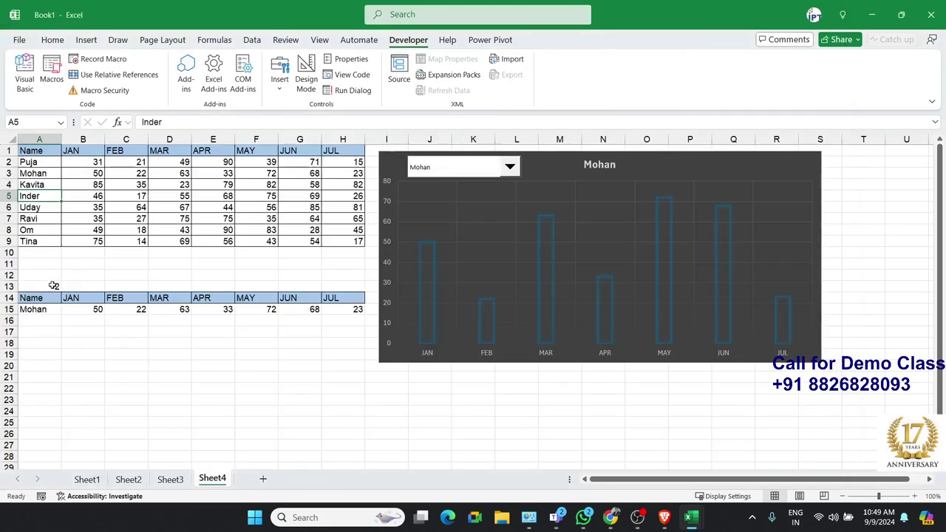
{"action": "key", "text": "alt+F11"}
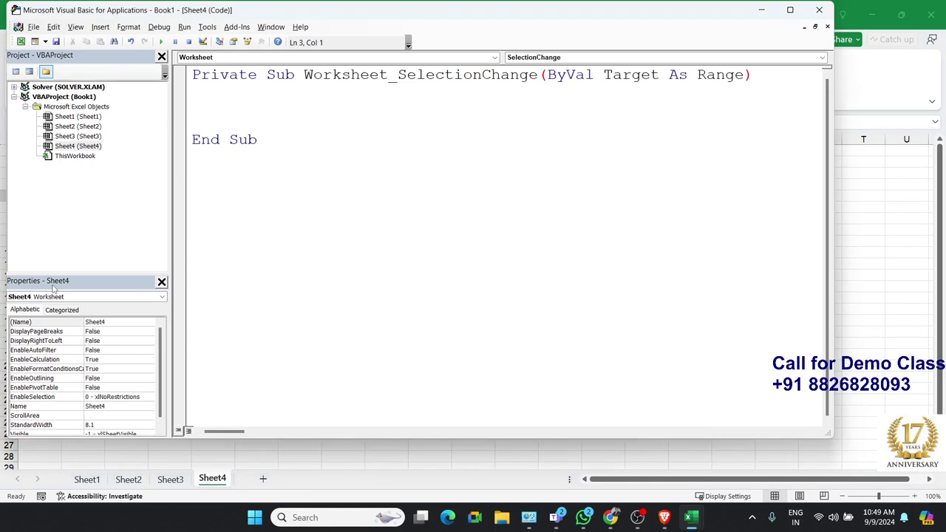
Step: Write Range("A13").Value = Target.Row - 1 inside the procedure and return to Excel
{"action": "type", "text": "a"}
{"action": "type", "text": "tar"}
{"action": "key", "text": "BackSpace"}
{"action": "key", "text": "BackSpace"}
{"action": "key", "text": "BackSpace"}
{"action": "type", "text": "range"}
{"action": "type", "text": "(\"A13"}
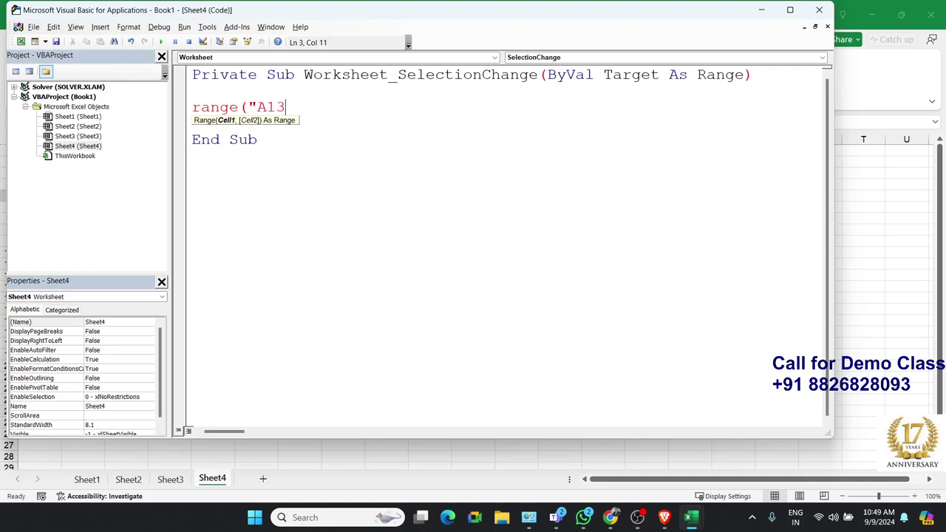
{"action": "key", "text": "BackSpace"}
{"action": "key", "text": "BackSpace"}
{"action": "type", "text": "13"}
{"action": "type", "text": ").v"}
{"action": "key", "text": "Tab"}
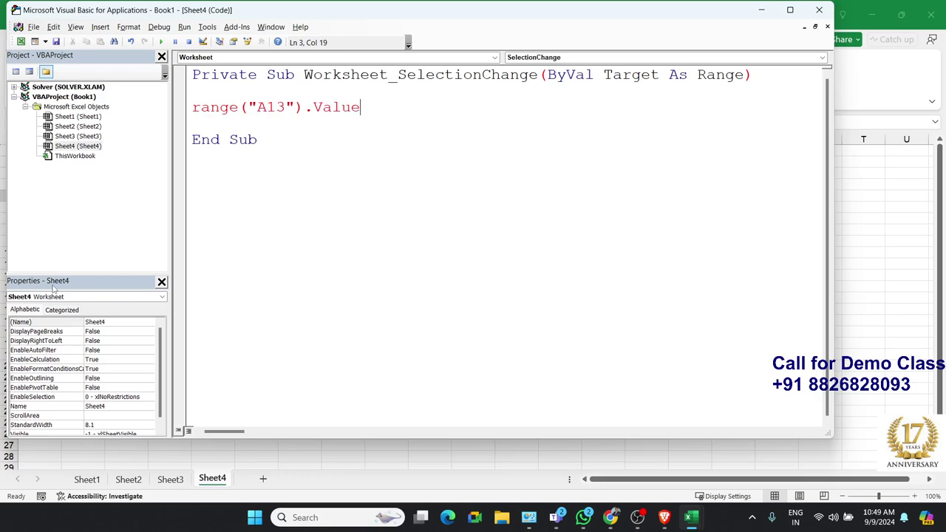
{"action": "type", "text": "=tage"}
{"action": "key", "text": "BackSpace"}
{"action": "type", "text": "get."}
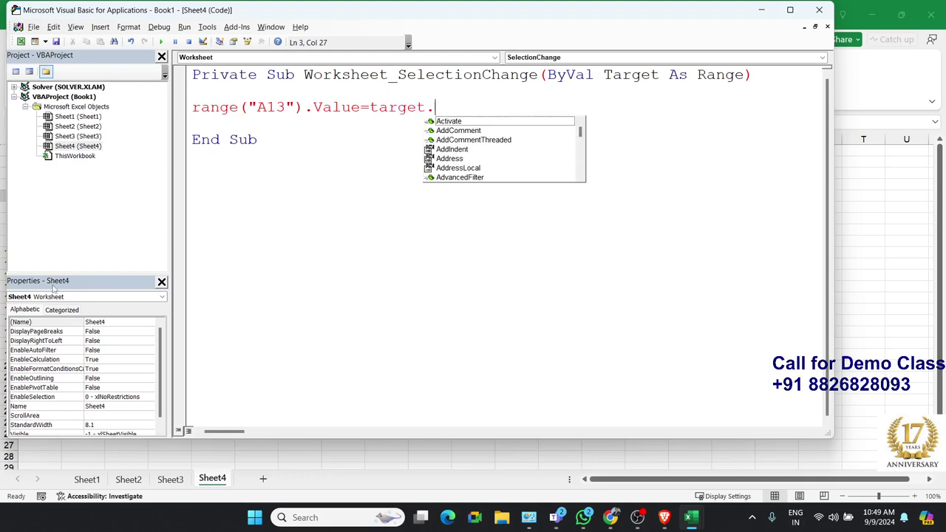
{"action": "type", "text": "o"}
{"action": "key", "text": "BackSpace"}
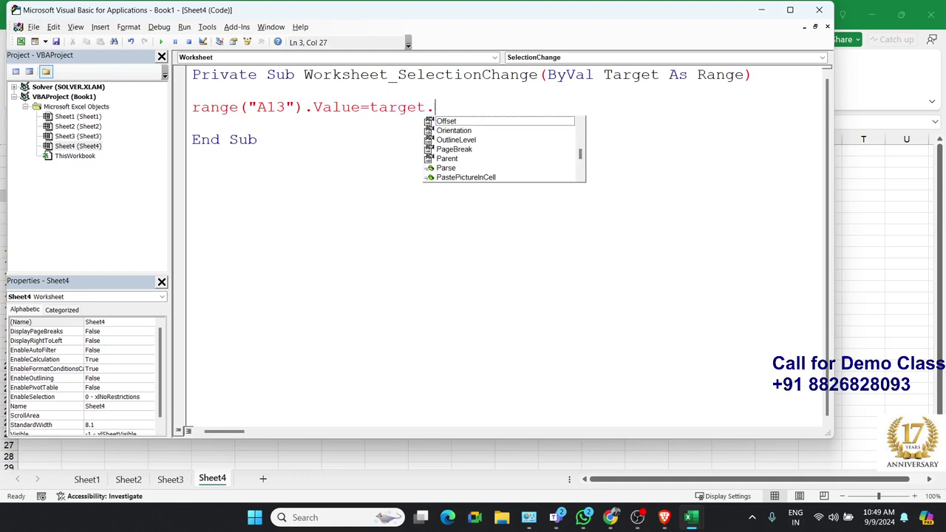
{"action": "type", "text": "row"}
{"action": "key", "text": "Tab"}
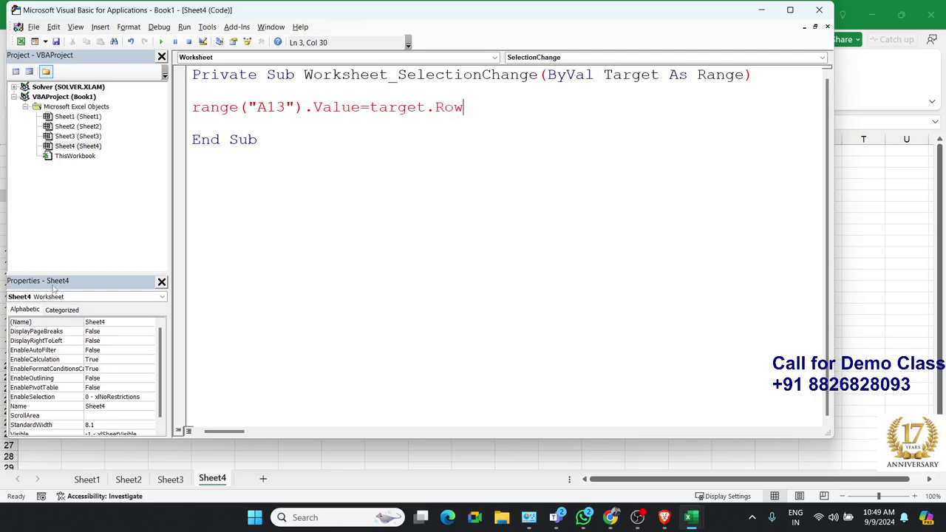
{"action": "type", "text": "-1"}
{"action": "key", "text": "alt+F11"}
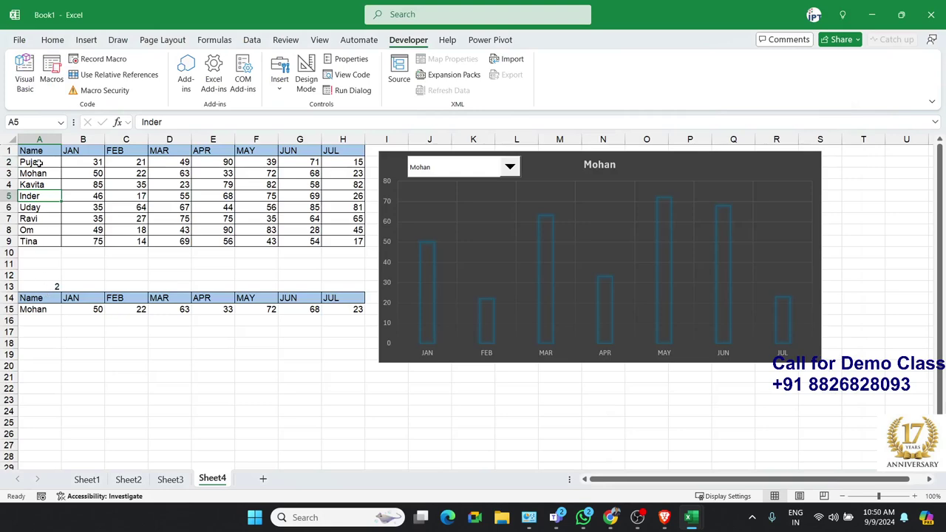
Step: Click each name from Puja down to Tina, checking the chart, A13 and row 15 update
{"action": "key", "text": "alt+F11"}
{"action": "key", "text": "alt+F11"}
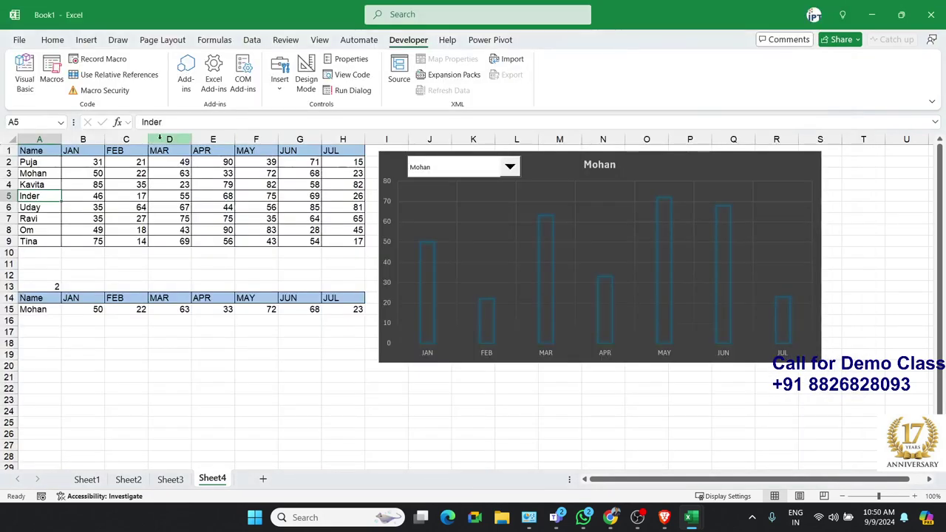
{"action": "left_click", "coordinate": [48, 164]}
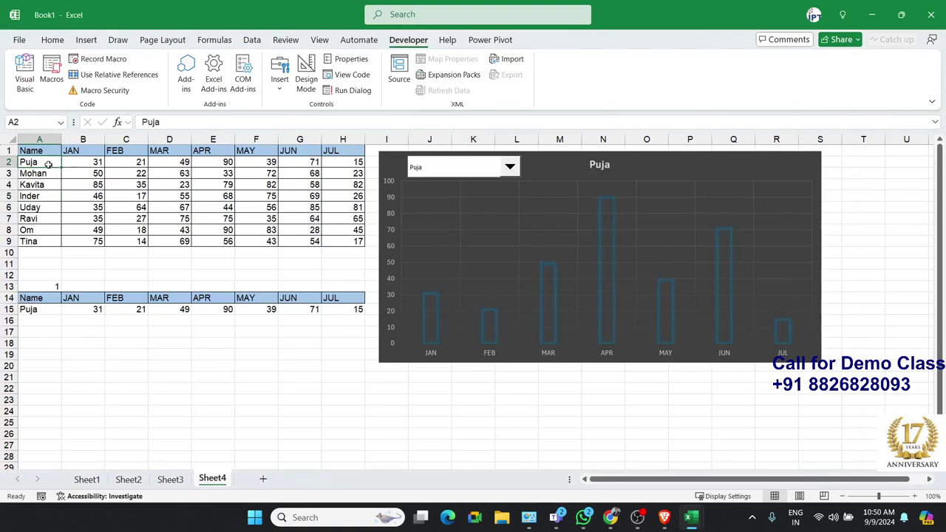
{"action": "left_click", "coordinate": [50, 173]}
{"action": "left_click", "coordinate": [50, 185]}
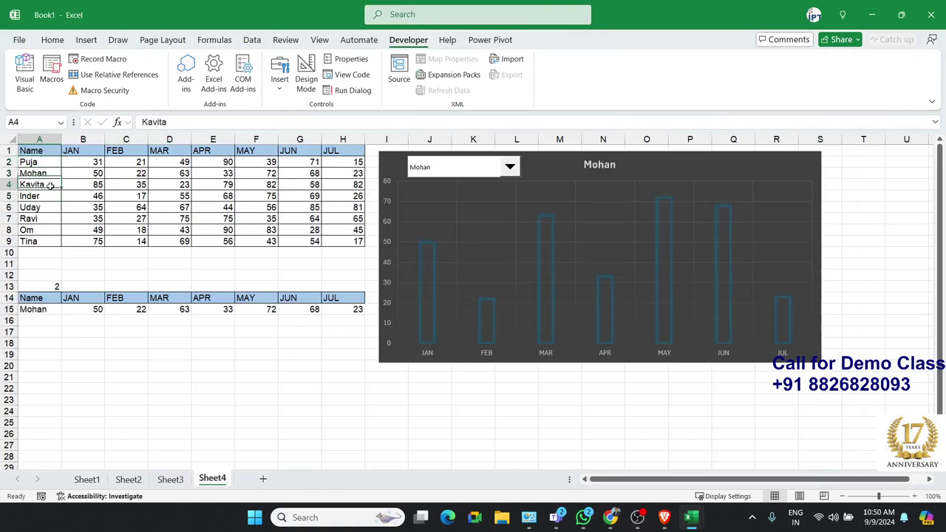
{"action": "left_click", "coordinate": [50, 197]}
{"action": "left_click", "coordinate": [49, 208]}
{"action": "left_click", "coordinate": [48, 219]}
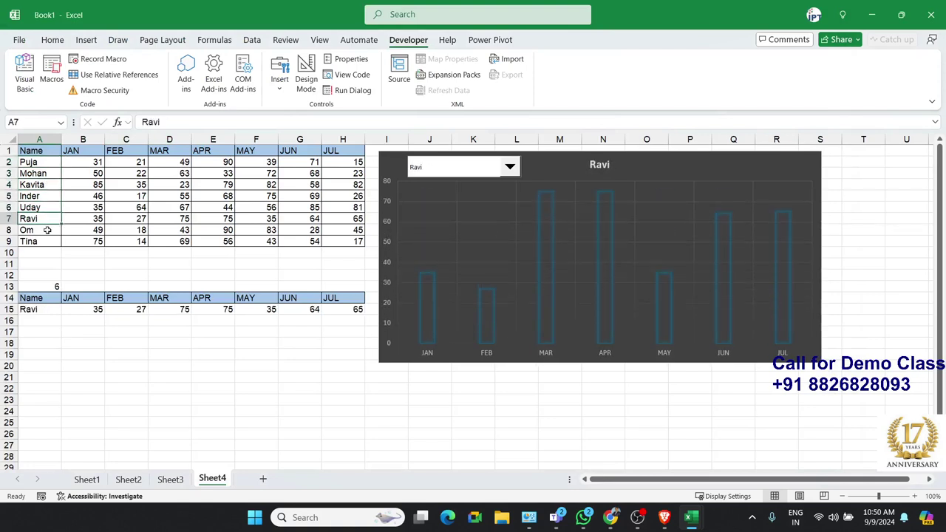
{"action": "left_click", "coordinate": [47, 231]}
{"action": "left_click", "coordinate": [48, 241]}
Step: Click back up through Om, Uday, Kavita, Mohan and Puja, ending on Uday
{"action": "left_click", "coordinate": [43, 229]}
{"action": "left_click", "coordinate": [43, 208]}
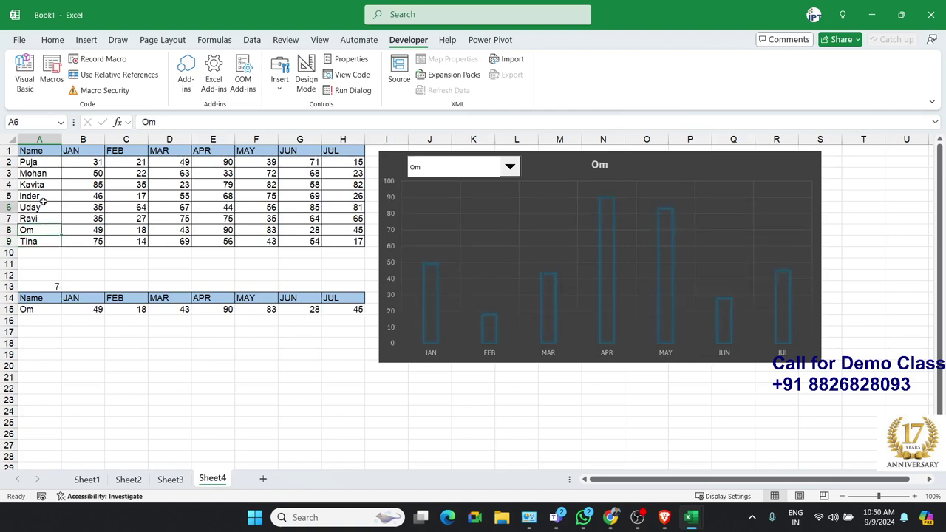
{"action": "left_click", "coordinate": [44, 184]}
{"action": "left_click", "coordinate": [42, 171]}
{"action": "left_click", "coordinate": [41, 162]}
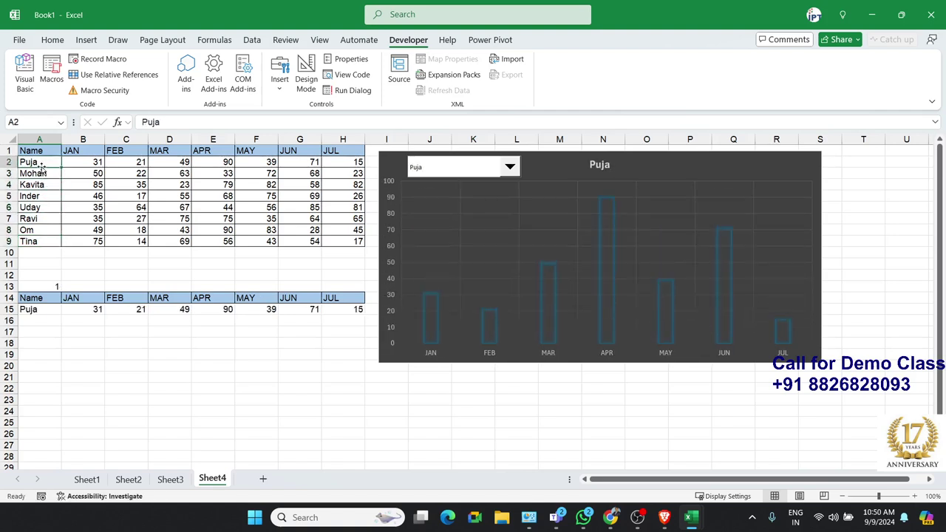
{"action": "left_click", "coordinate": [42, 173]}
{"action": "left_click", "coordinate": [42, 196]}
{"action": "left_click", "coordinate": [42, 207]}
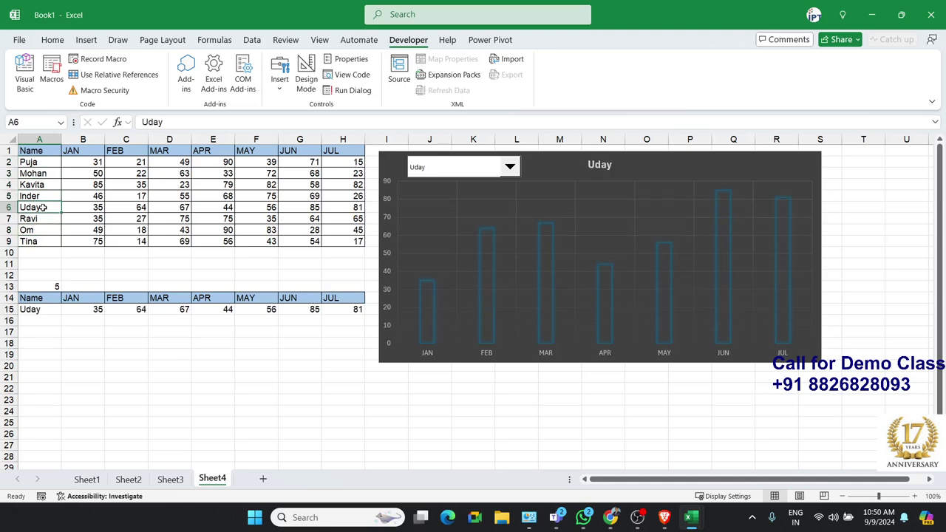
Step: Move the chart beside the names, set rows 2–9 to 25.80 height, and fit the chart to row 9
{"action": "mouse_move", "coordinate": [615, 164]}
{"action": "left_mouse_down"}
{"action": "mouse_move", "coordinate": [541, 233]}
{"action": "mouse_move", "coordinate": [331, 159]}
{"action": "left_mouse_up"}
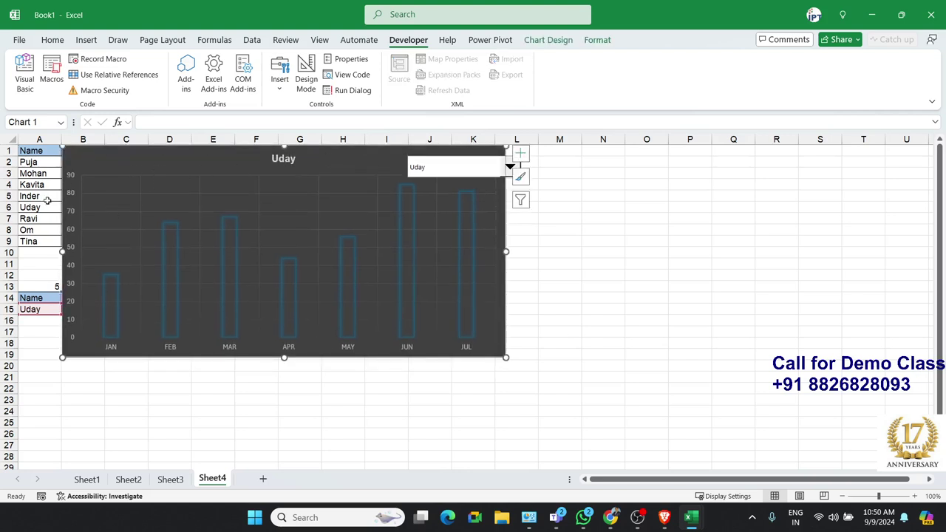
{"action": "left_click_drag", "start_coordinate": [9, 241], "coordinate": [10, 164]}
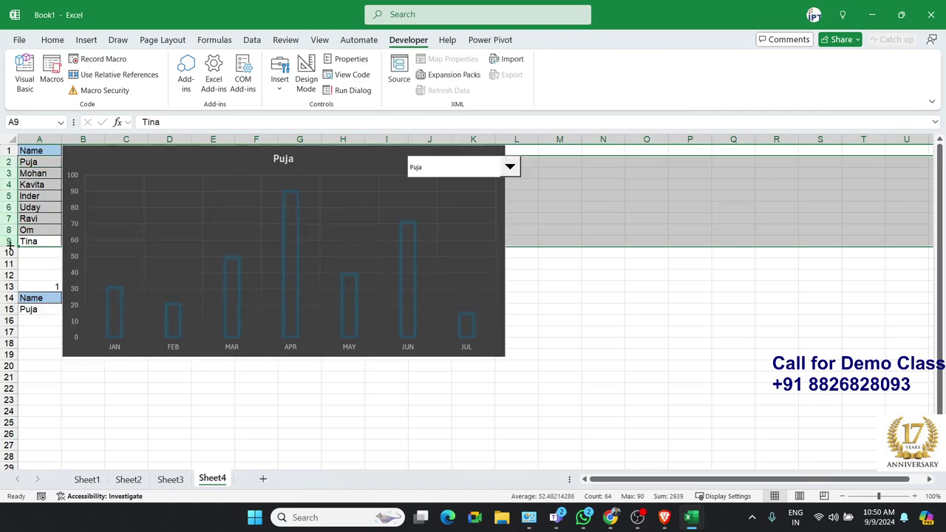
{"action": "left_click_drag", "start_coordinate": [9, 247], "coordinate": [9, 265]}
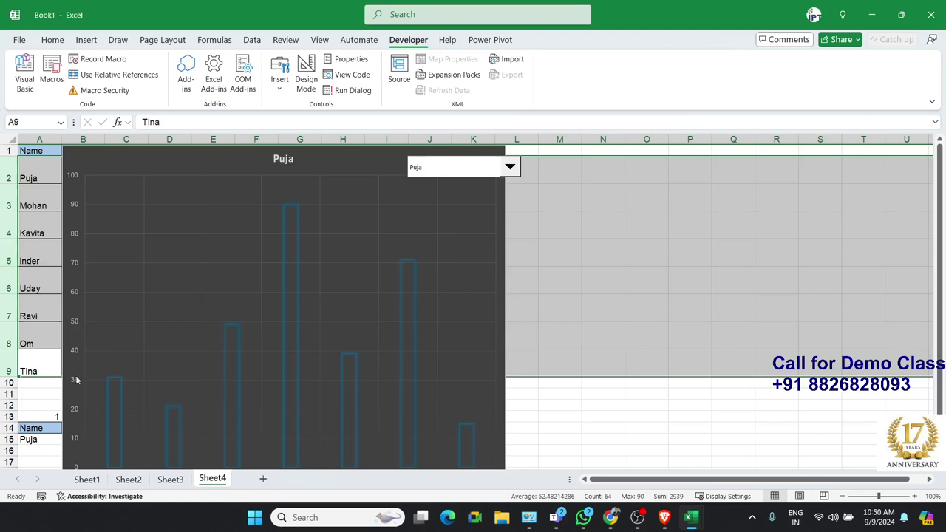
{"action": "scroll", "coordinate": [439, 378], "scroll_direction": "down", "scroll_amount": 3}
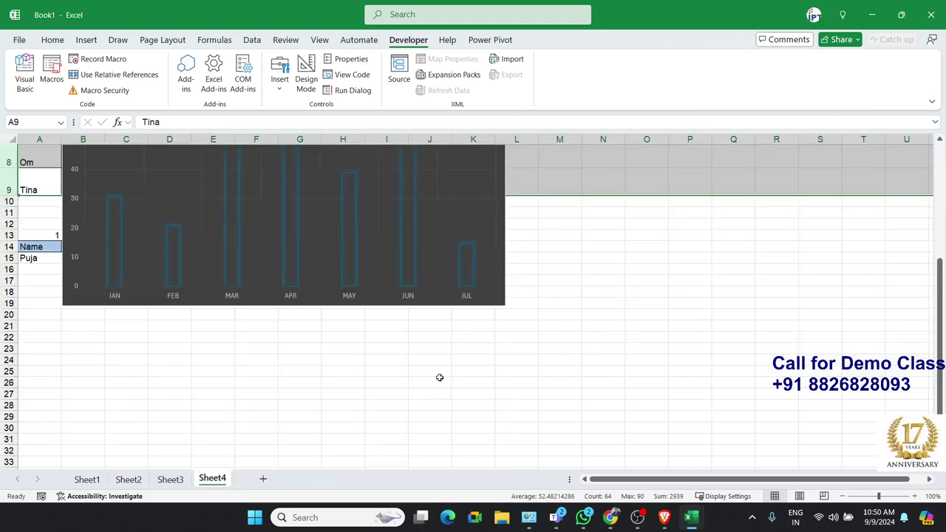
{"action": "left_click", "coordinate": [490, 301]}
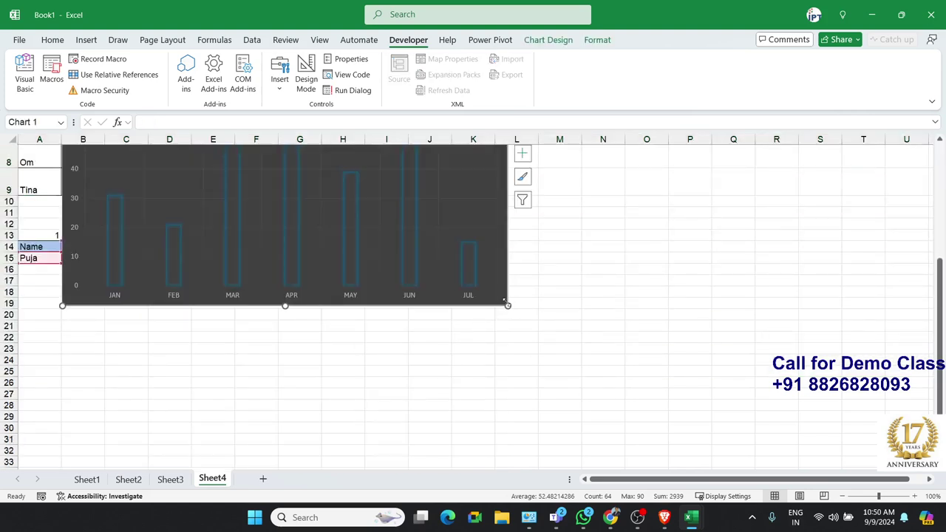
{"action": "left_click_drag", "start_coordinate": [505, 306], "coordinate": [505, 201]}
{"action": "scroll", "coordinate": [419, 301], "scroll_direction": "up", "scroll_amount": 3}
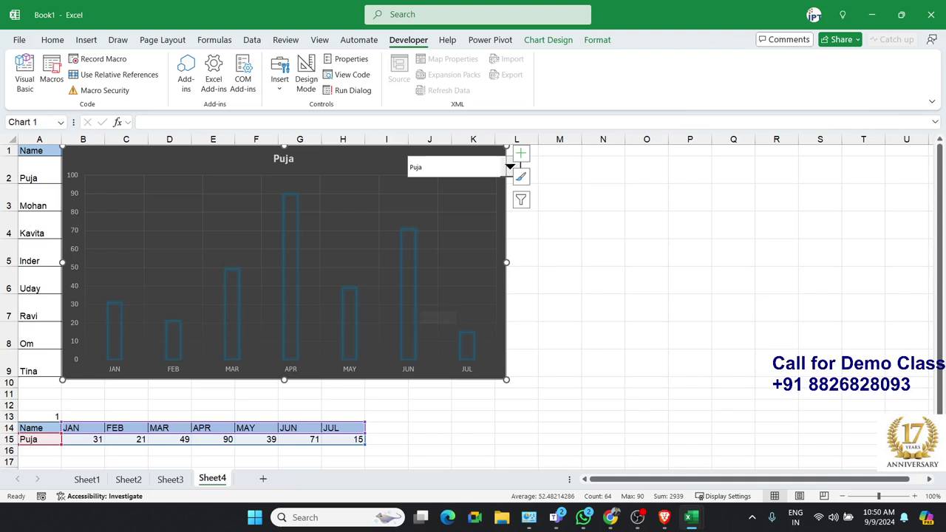
Step: Click Om, Ravi, Uday, Kavita and Puja to confirm the chart still updates
{"action": "left_click_drag", "start_coordinate": [51, 172], "coordinate": [30, 369]}
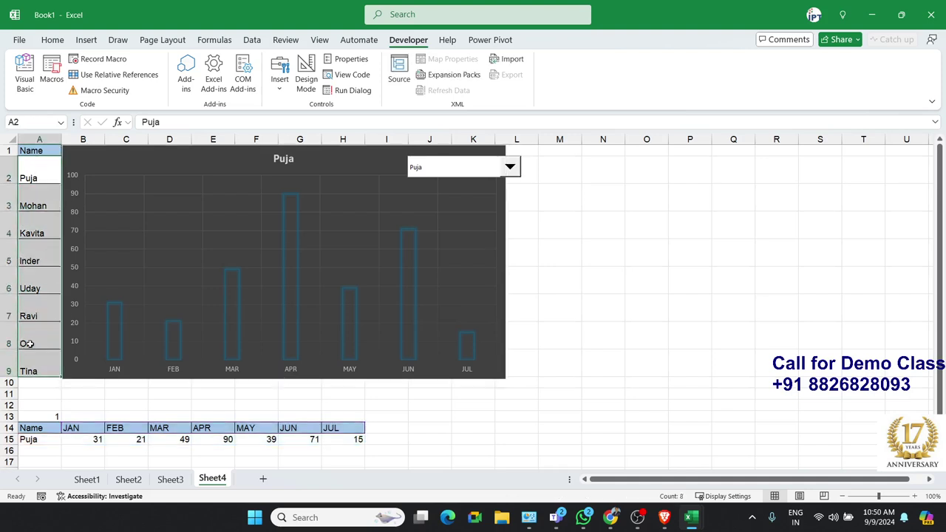
{"action": "left_click", "coordinate": [30, 339]}
{"action": "left_click", "coordinate": [32, 314]}
{"action": "left_click", "coordinate": [31, 284]}
{"action": "left_click", "coordinate": [42, 235]}
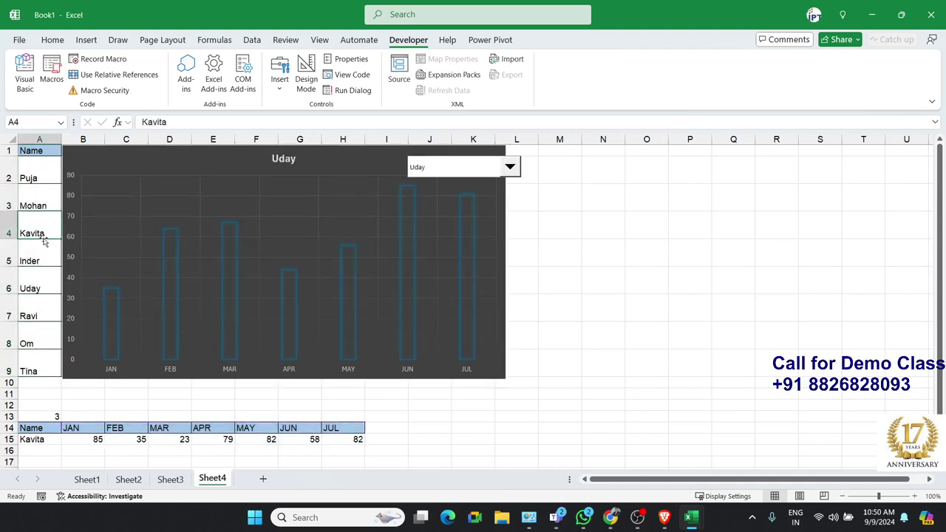
{"action": "left_click", "coordinate": [41, 174]}
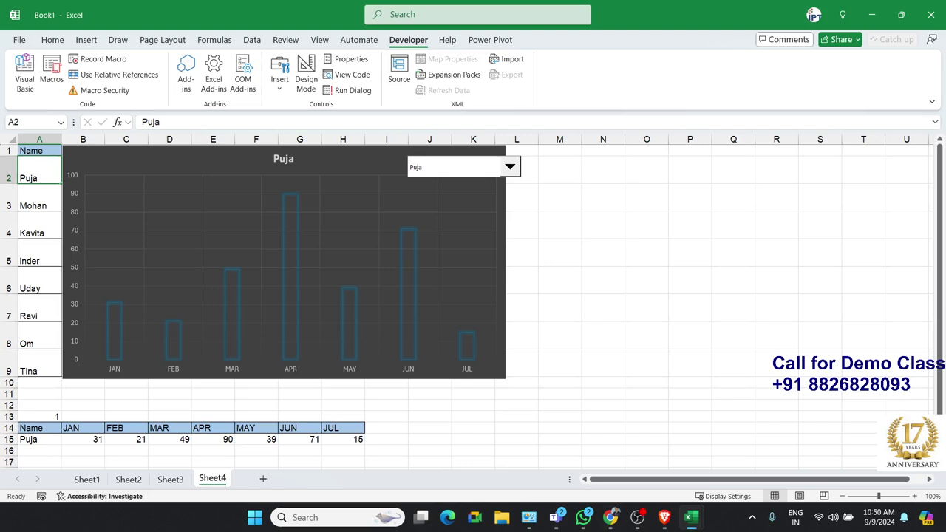
{"action": "left_click", "coordinate": [610, 517]}
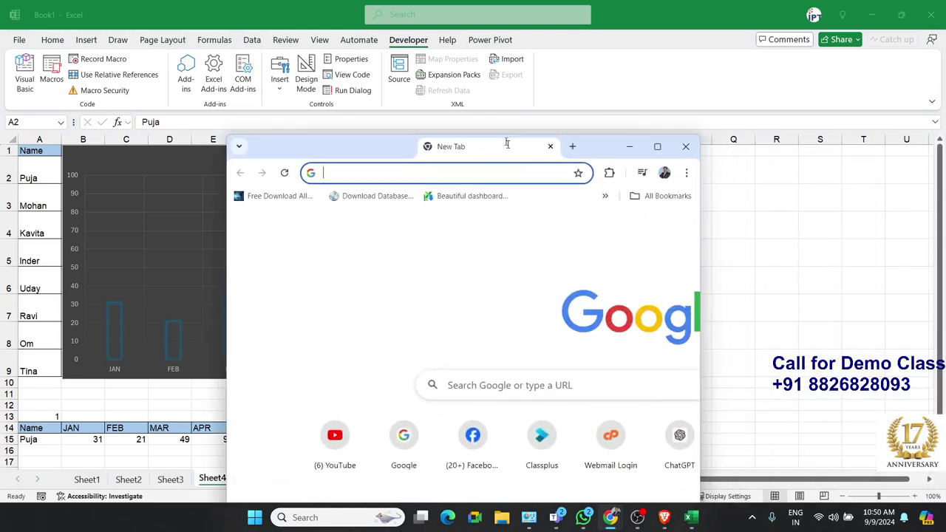
Step: Maximize Chrome and open the EXCEL MIS TRAINING Google Play page from the address-bar suggestion
{"action": "double_click", "coordinate": [637, 112]}
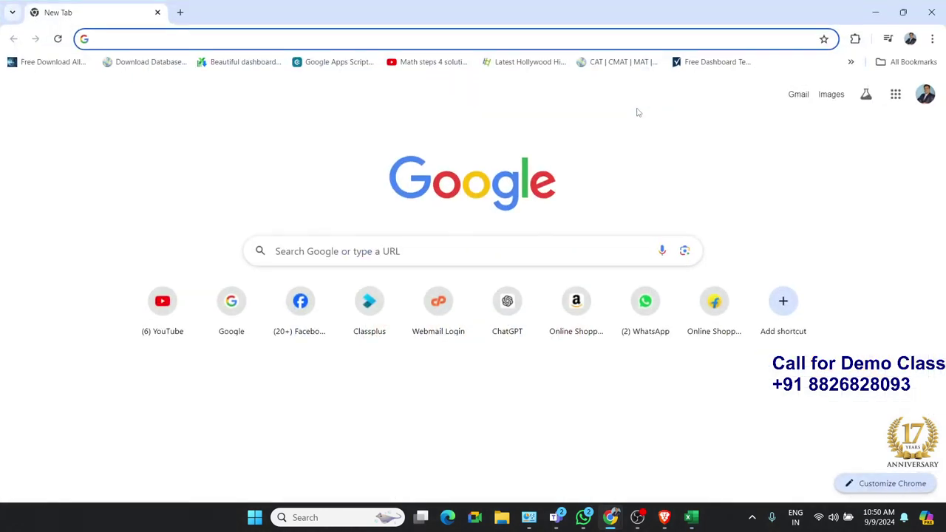
{"action": "type", "text": "a"}
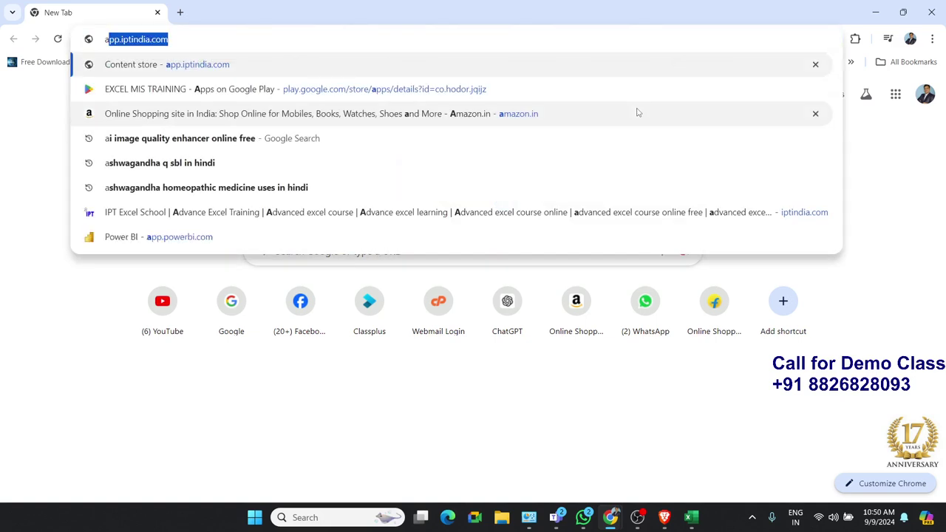
{"action": "key", "text": "Down"}
{"action": "key", "text": "Return"}
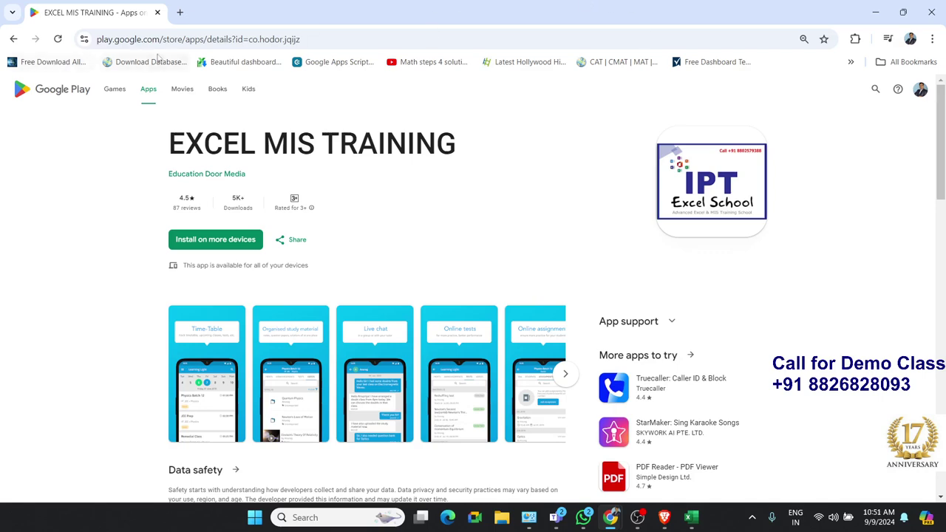
Step: Open app.iptindia.com in a new tab and go back to the mobile number step
{"action": "left_click", "coordinate": [178, 21]}
{"action": "type", "text": "app"}
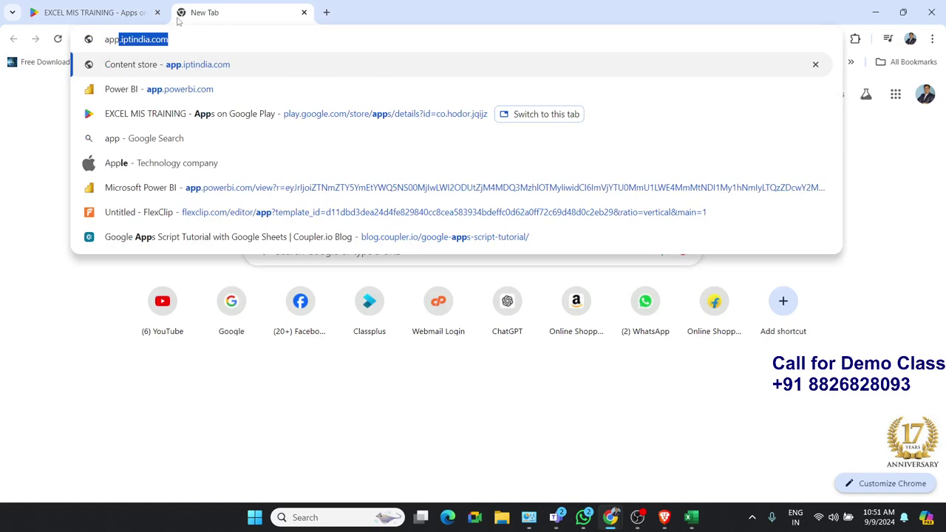
{"action": "key", "text": "Return"}
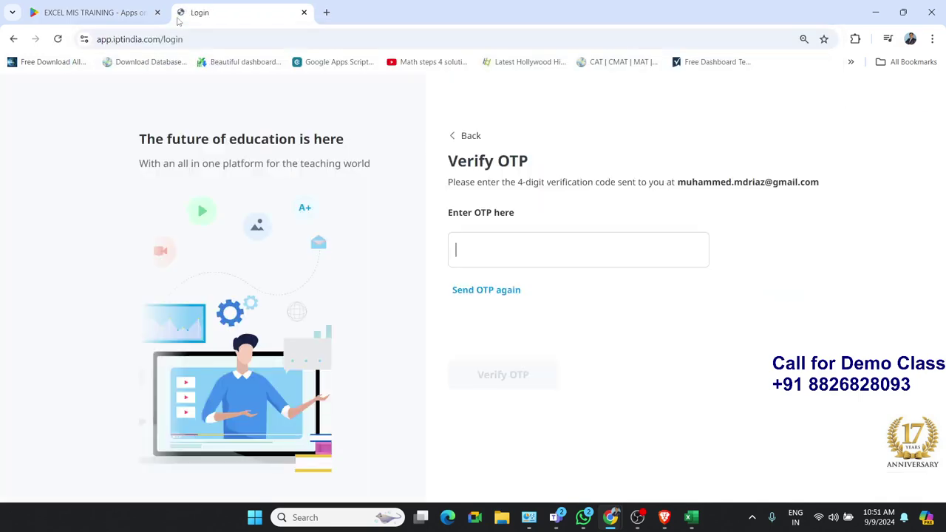
{"action": "left_click", "coordinate": [490, 238]}
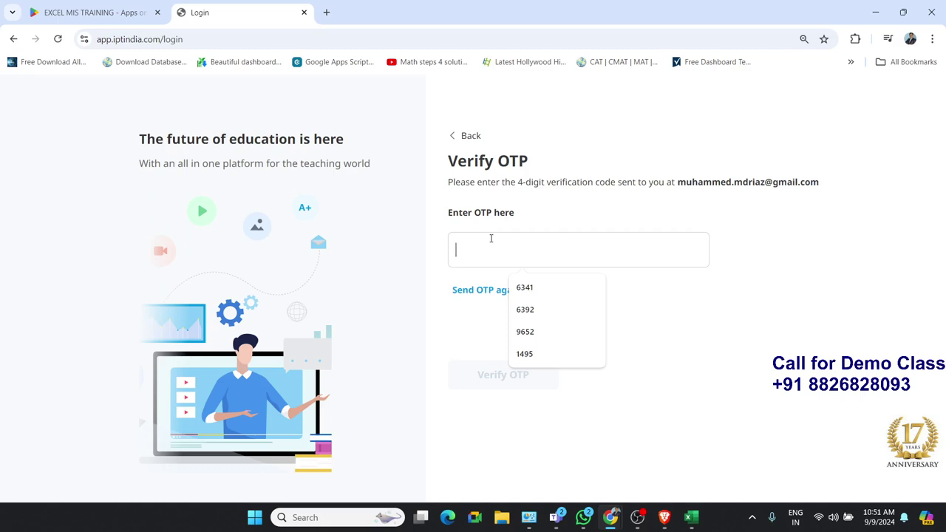
{"action": "type", "text": "9"}
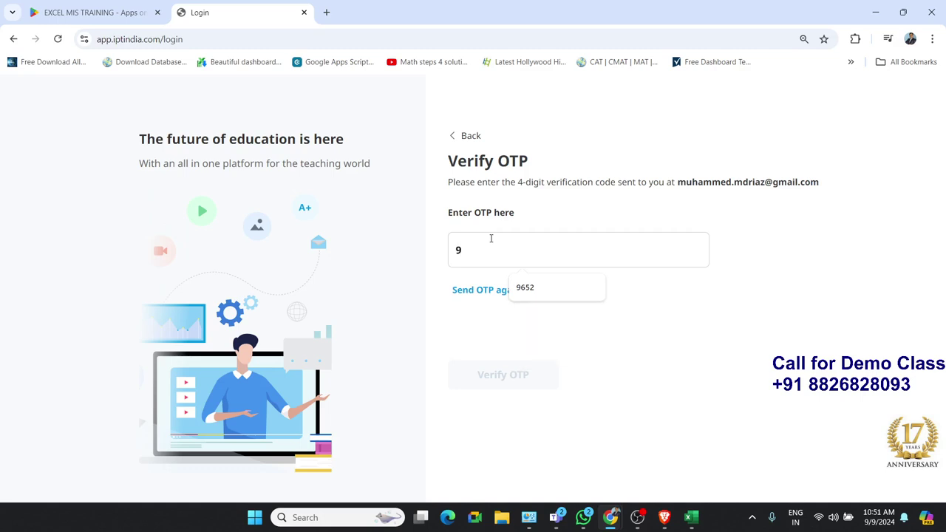
{"action": "key", "text": "BackSpace"}
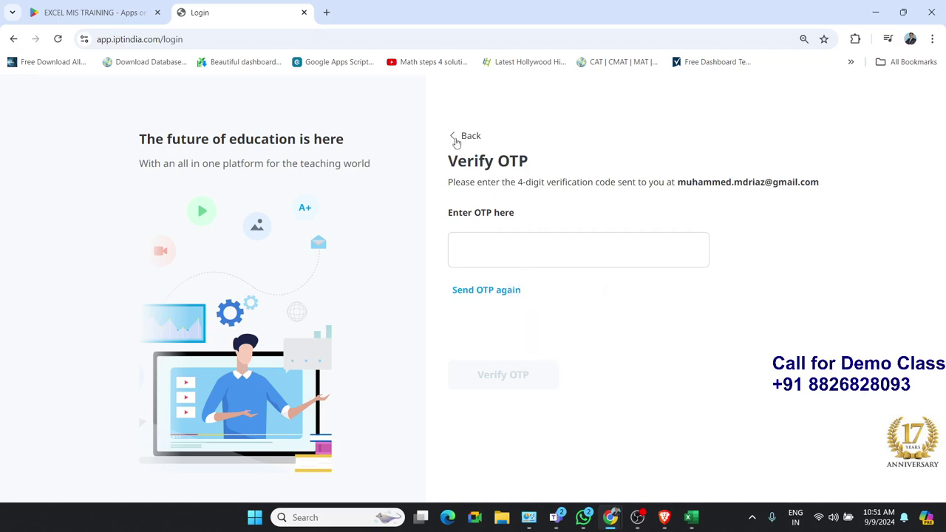
{"action": "left_click", "coordinate": [456, 136]}
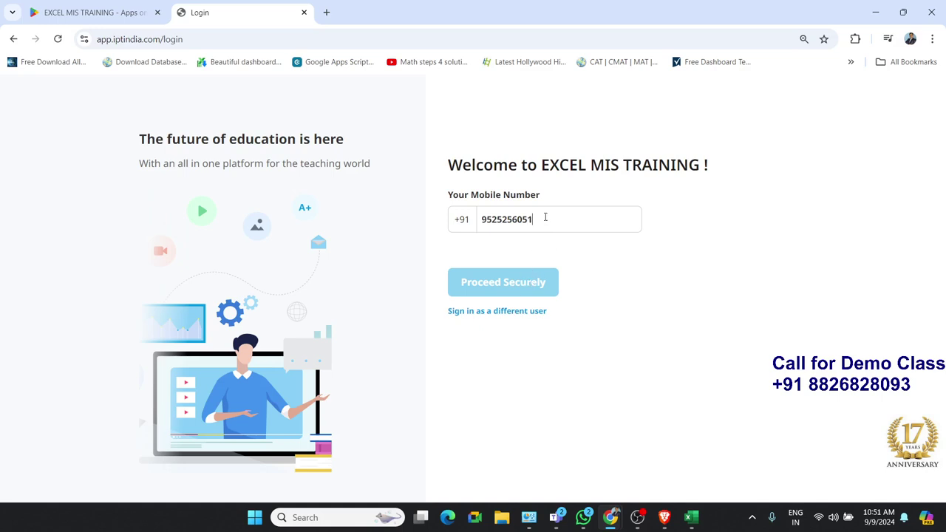
Step: Re-enter the mobile number and choose to sign in as a different user
{"action": "key", "text": "BackSpace"}
{"action": "type", "text": "1"}
{"action": "key", "text": "BackSpace"}
{"action": "key", "text": "BackSpace"}
{"action": "key", "text": "BackSpace"}
{"action": "key", "text": "BackSpace"}
{"action": "double_click", "coordinate": [518, 290]}
{"action": "left_click", "coordinate": [507, 313]}
Step: Retype the mobile number with a 91 prefix and select the whole number
{"action": "left_click", "coordinate": [505, 225]}
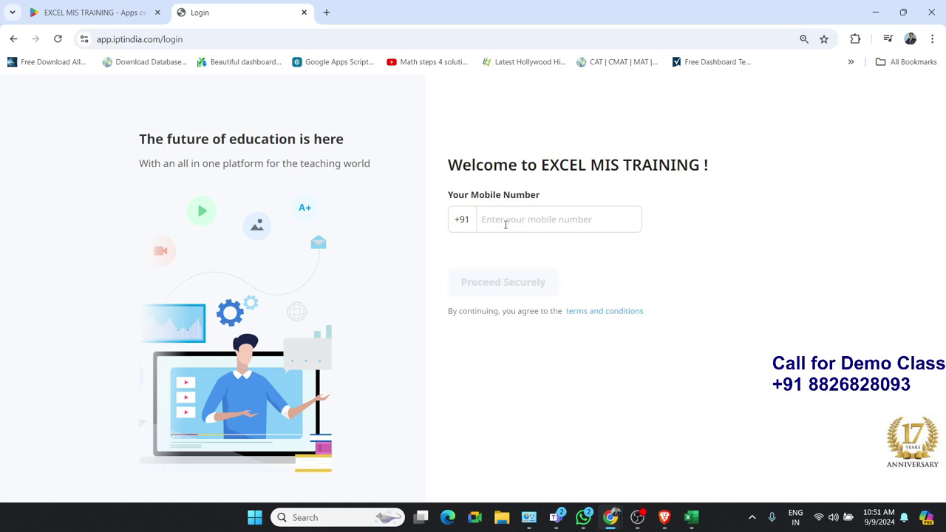
{"action": "type", "text": "91"}
{"action": "key", "text": "BackSpace"}
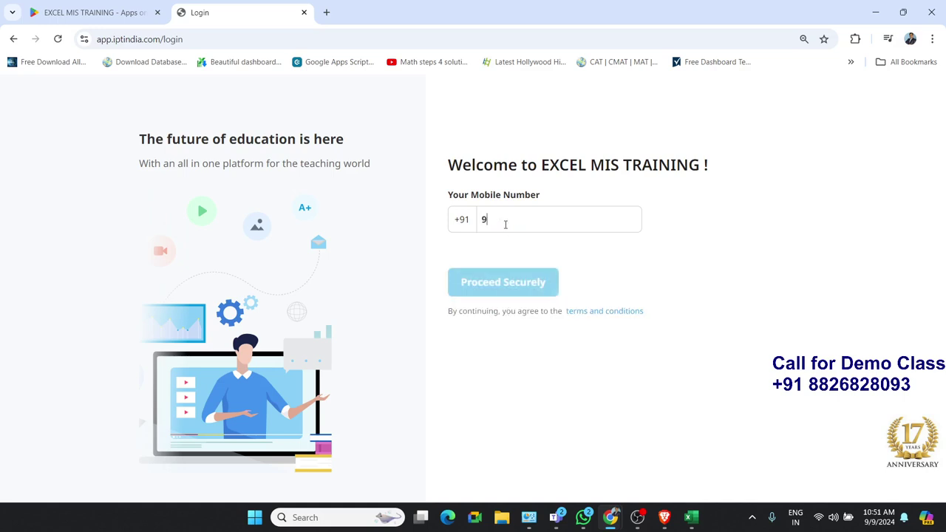
{"action": "left_click", "coordinate": [482, 219]}
{"action": "type", "text": "91"}
{"action": "left_click_drag", "start_coordinate": [547, 219], "coordinate": [452, 216]}
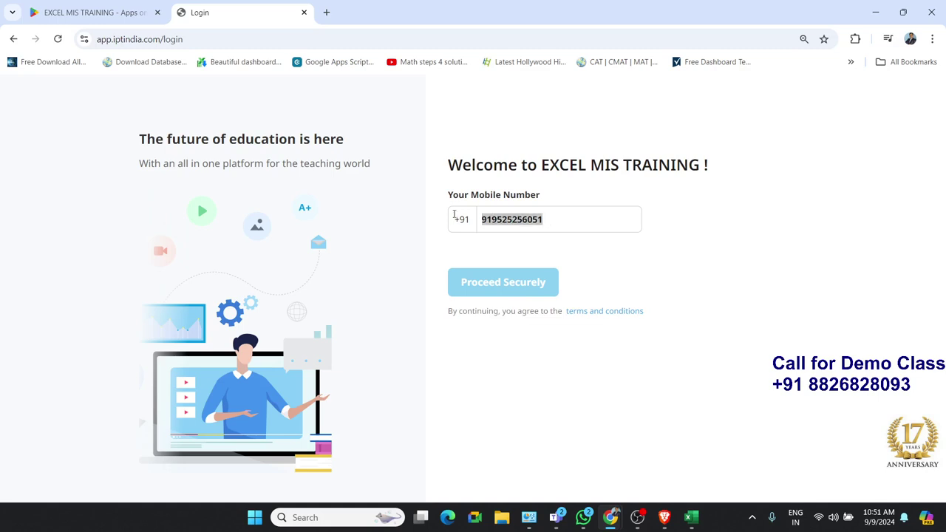
Step: Reload the login page, enter the mobile number and request a verification code
{"action": "left_click", "coordinate": [61, 41]}
{"action": "left_click", "coordinate": [546, 225]}
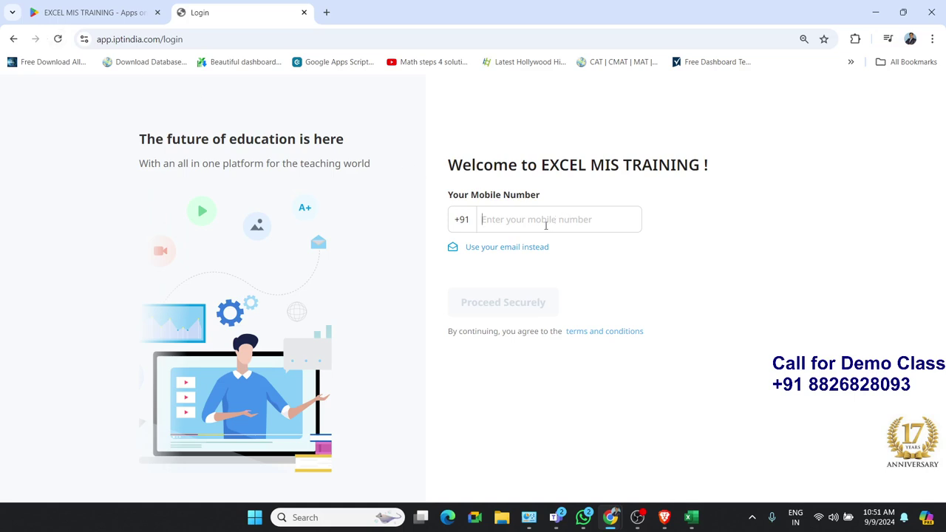
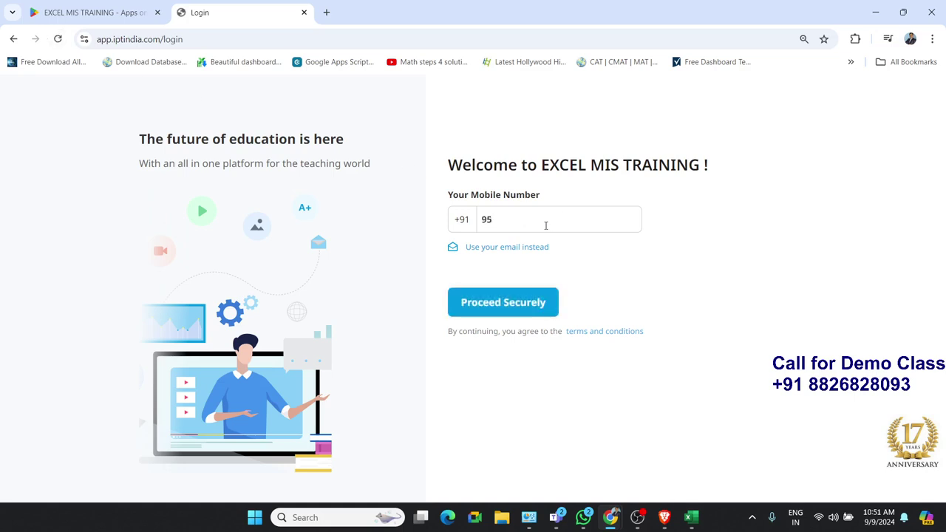
{"action": "left_click", "coordinate": [512, 304]}
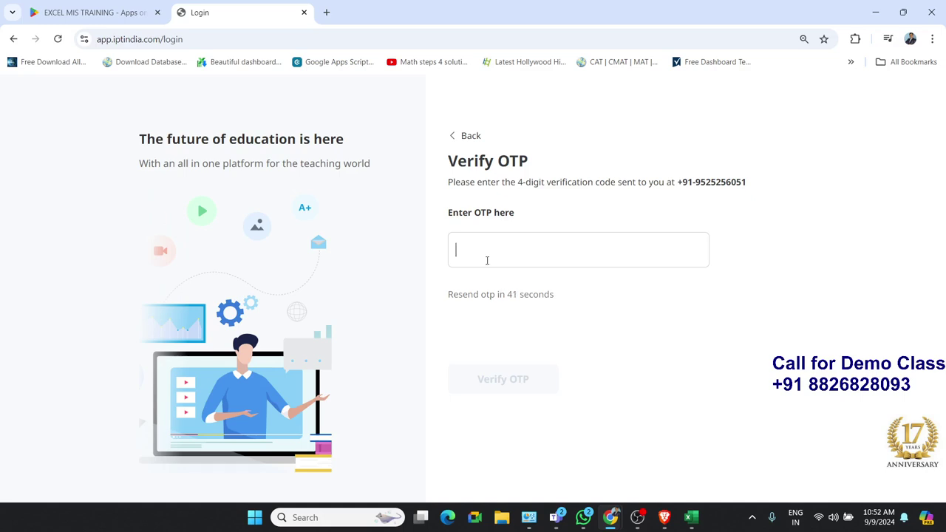
Step: Enter the received OTP and verify it to reach the course store
{"action": "left_click", "coordinate": [487, 260]}
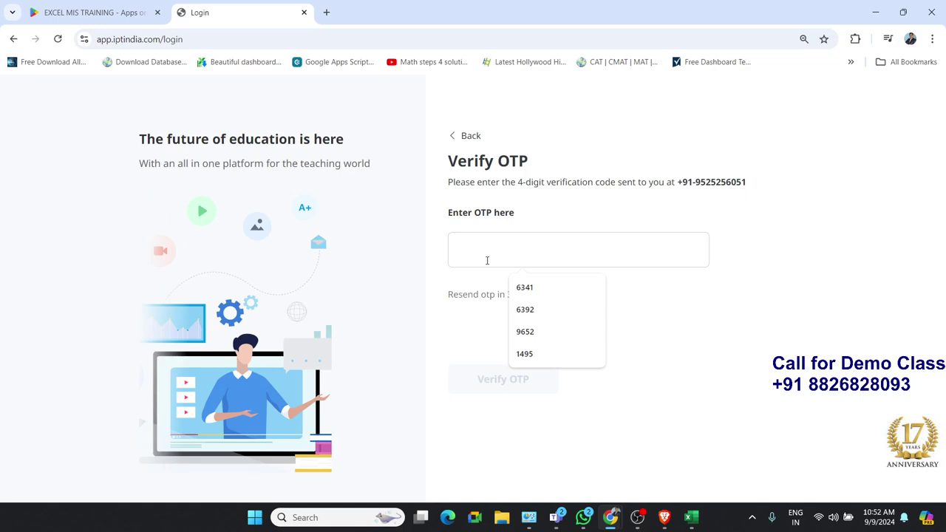
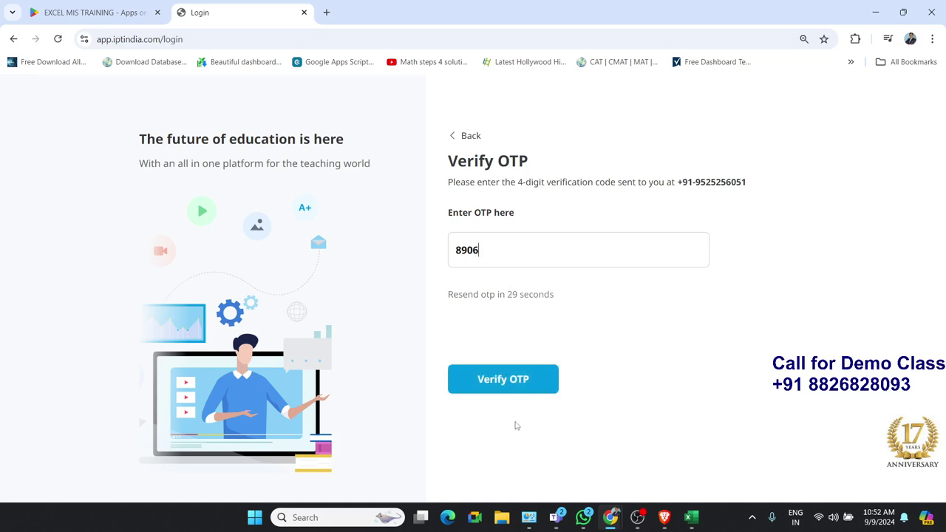
{"action": "left_click", "coordinate": [508, 387]}
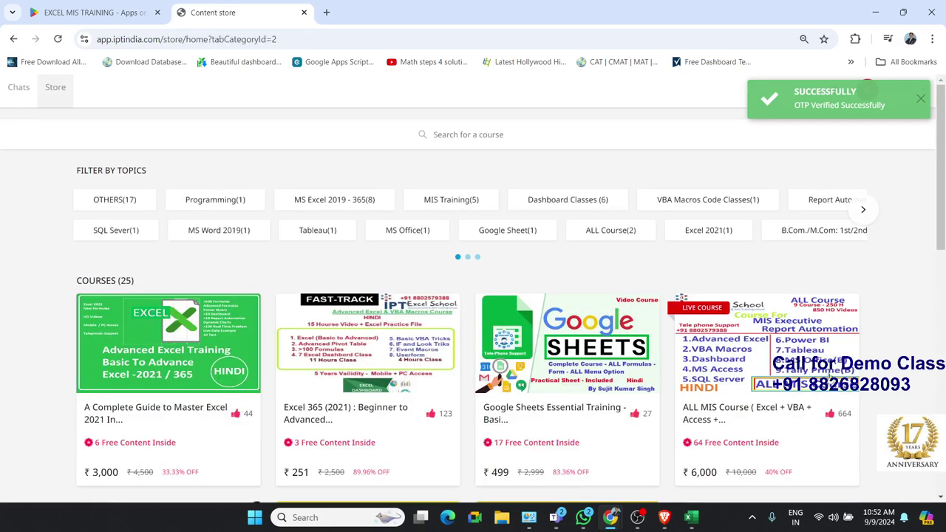
Step: Open the EXCEL VBA MACROS power-programming course in IPT India and view its Content list
{"action": "scroll", "coordinate": [872, 352], "scroll_direction": "down", "scroll_amount": 1}
{"action": "scroll", "coordinate": [871, 352], "scroll_direction": "down", "scroll_amount": 2}
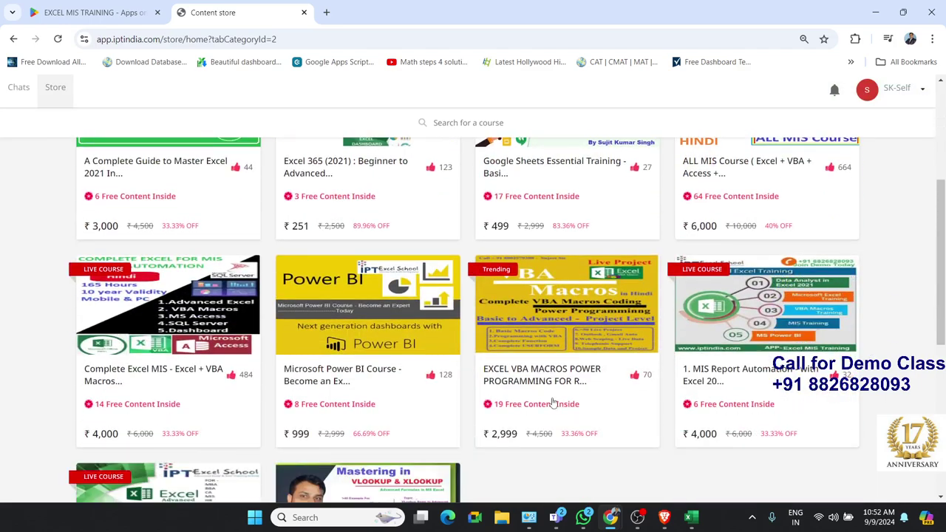
{"action": "scroll", "coordinate": [552, 403], "scroll_direction": "down", "scroll_amount": 1}
{"action": "left_click", "coordinate": [574, 231]}
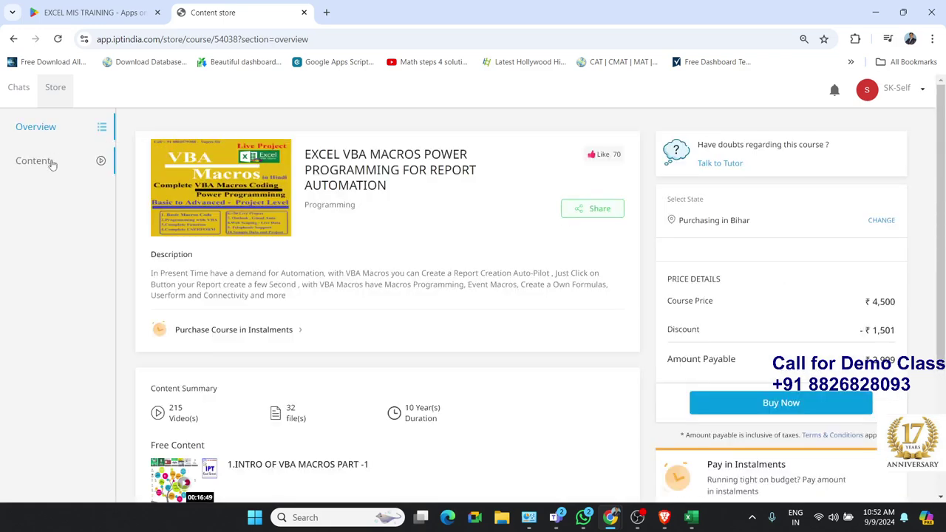
{"action": "left_click", "coordinate": [49, 161]}
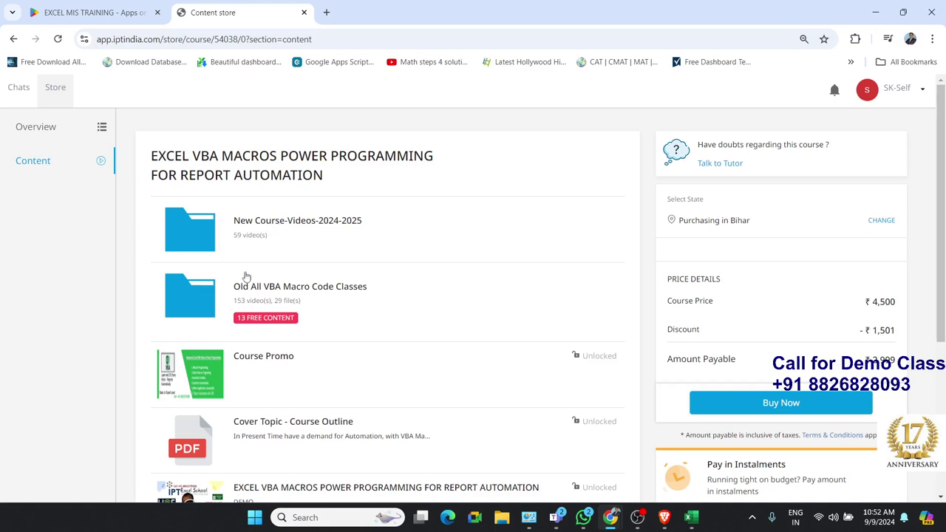
{"action": "scroll", "coordinate": [243, 299], "scroll_direction": "down", "scroll_amount": 3}
{"action": "scroll", "coordinate": [246, 308], "scroll_direction": "up", "scroll_amount": 3}
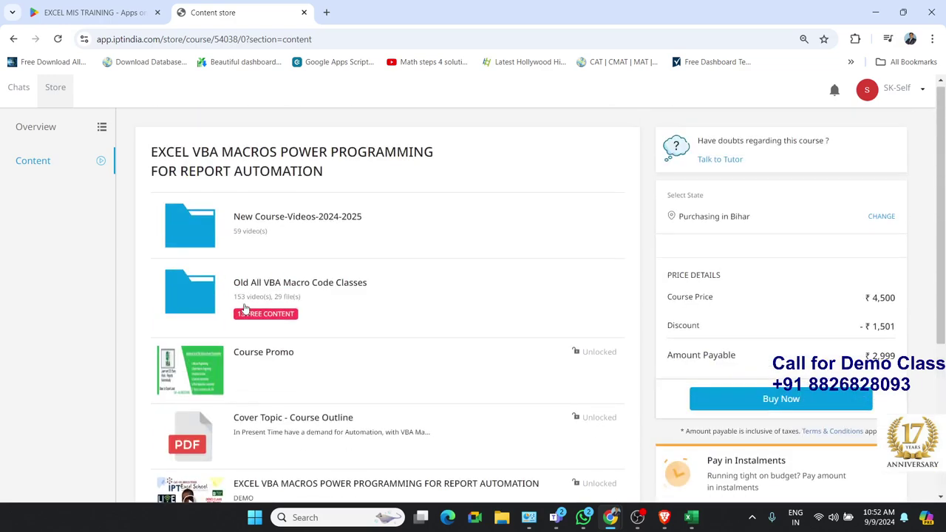
{"action": "scroll", "coordinate": [500, 338], "scroll_direction": "down", "scroll_amount": 3}
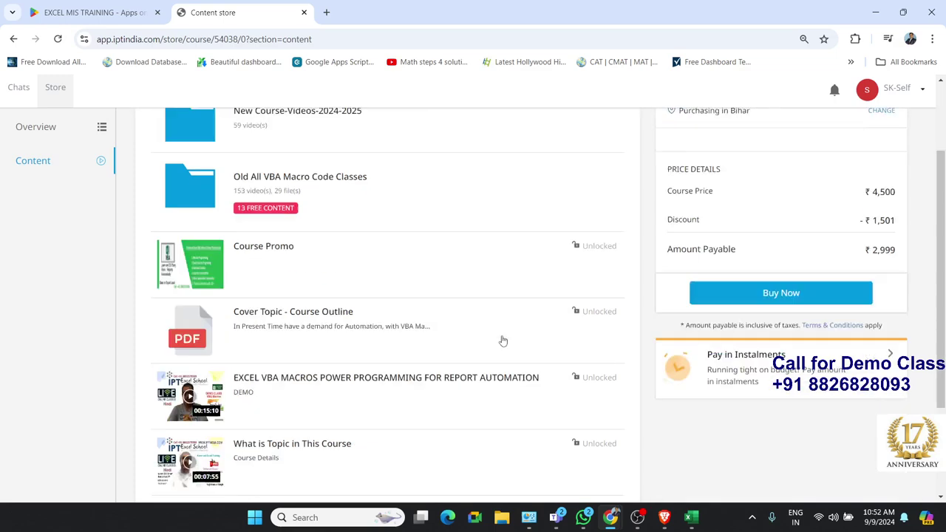
{"action": "scroll", "coordinate": [502, 340], "scroll_direction": "up", "scroll_amount": 3}
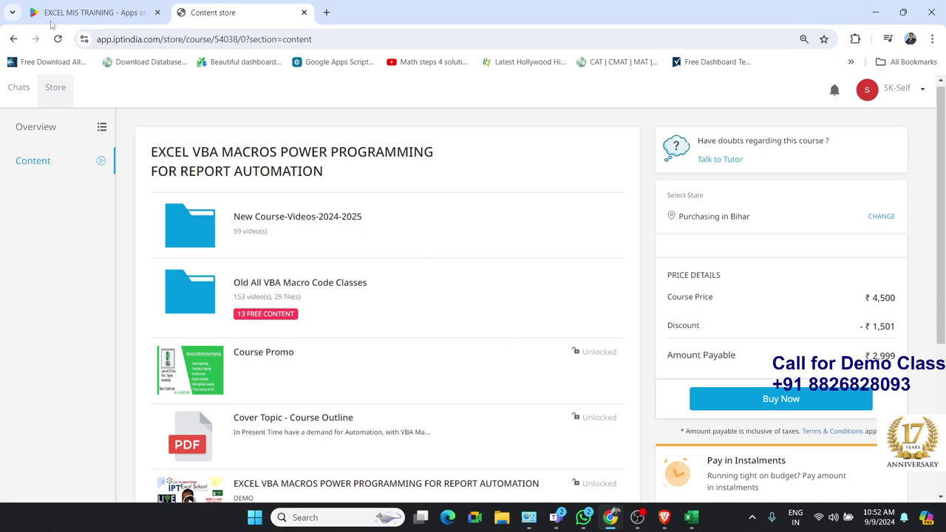
{"action": "left_click", "coordinate": [96, 13]}
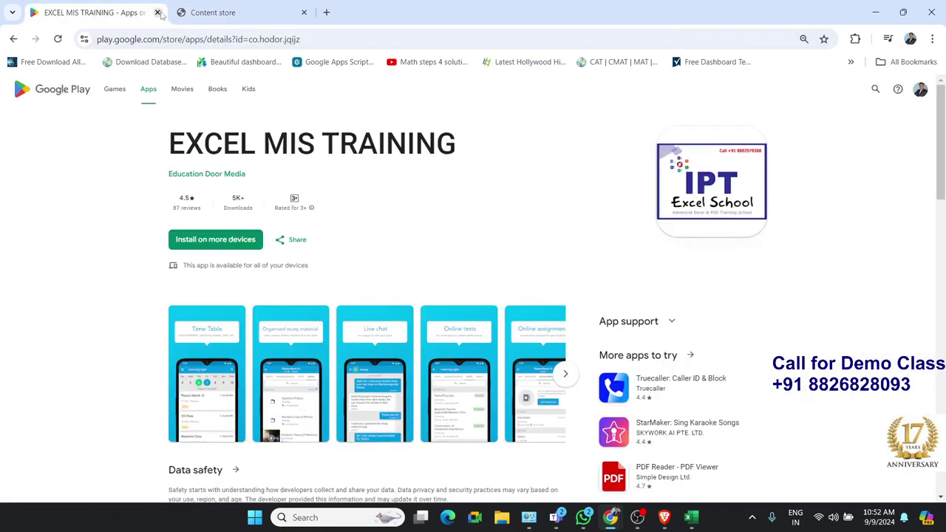
{"action": "left_click", "coordinate": [187, 12]}
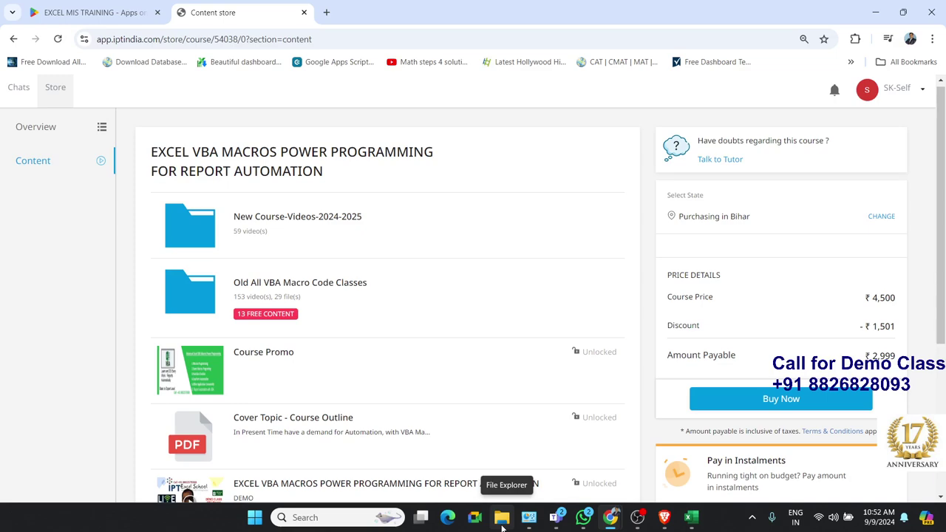
Step: Open the vba (1).jpg image from the Downloads folder in File Explorer
{"action": "left_click", "coordinate": [501, 525]}
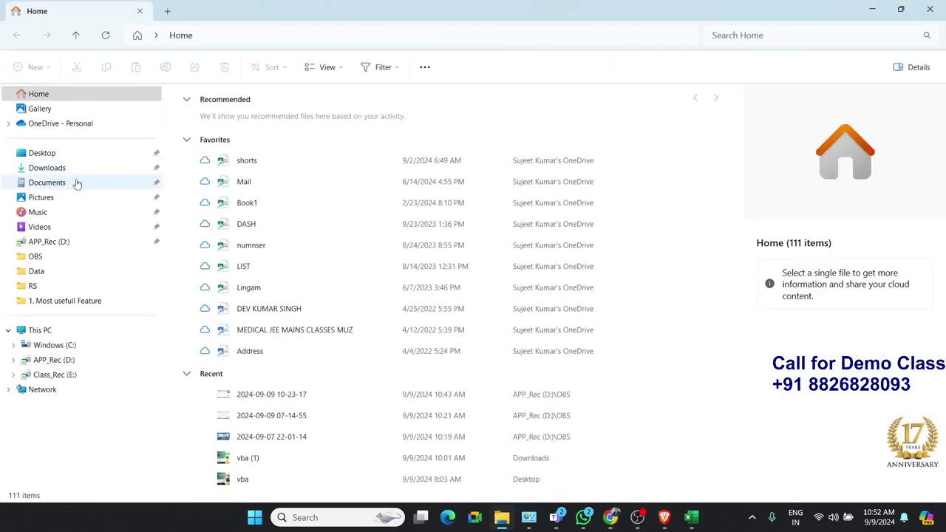
{"action": "left_click", "coordinate": [77, 183]}
{"action": "left_click", "coordinate": [86, 168]}
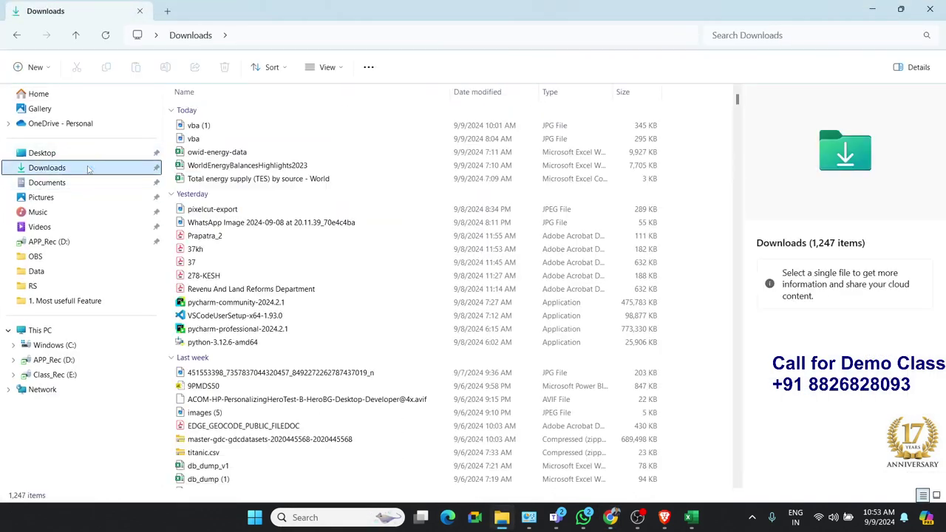
{"action": "double_click", "coordinate": [221, 125]}
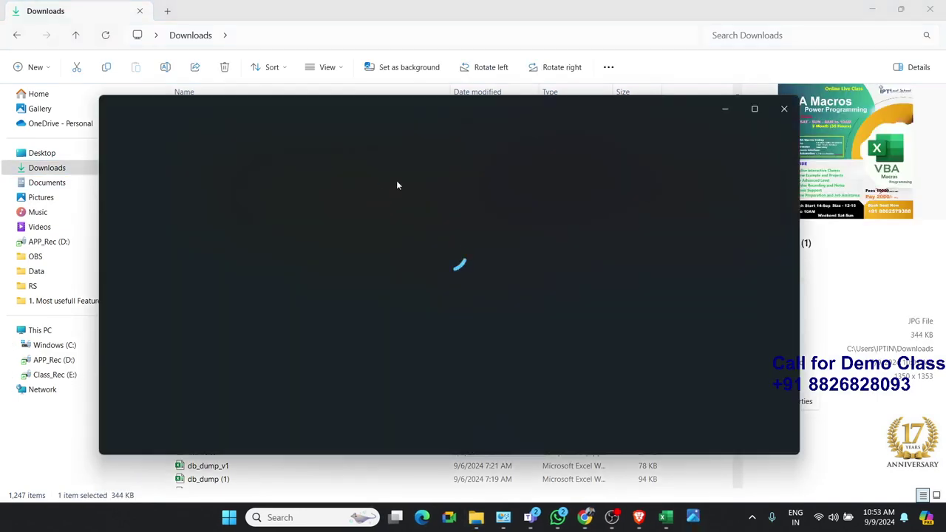
Step: Maximize the Photos window showing the VBA Macros weekend live-class poster
{"action": "left_click", "coordinate": [754, 109]}
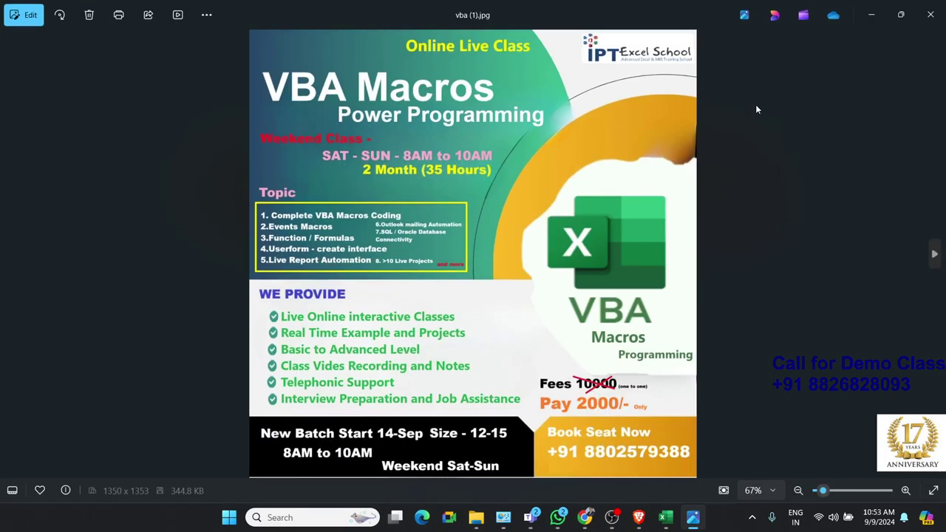